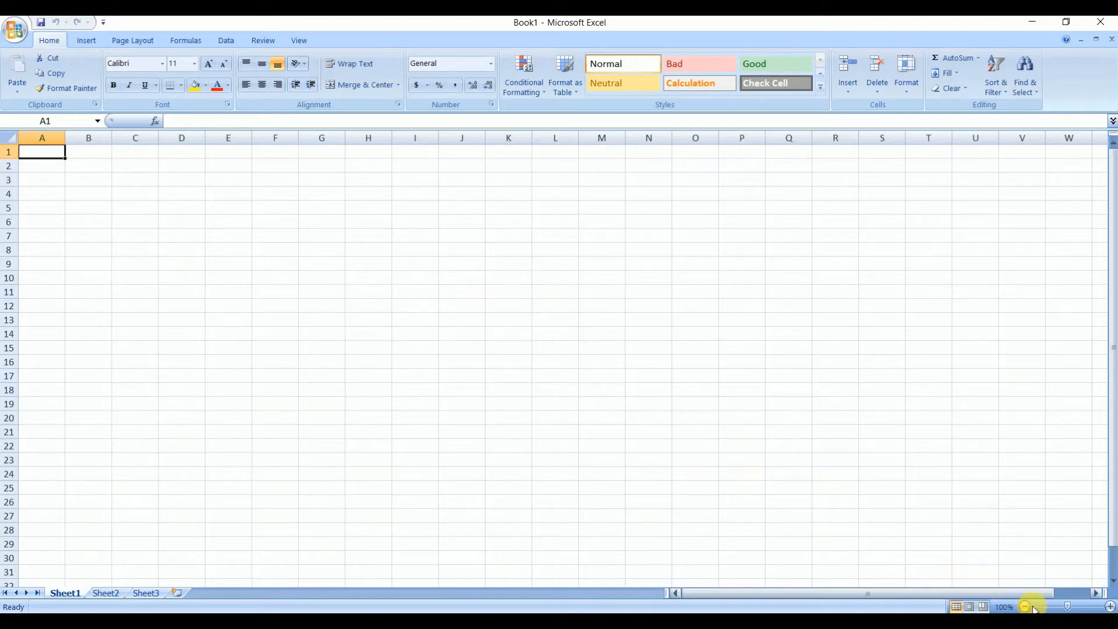
- Browse the workbook's sheets Sheet2 and Sheet3, returning to Sheet1
drag(1066, 606, 1081, 607)
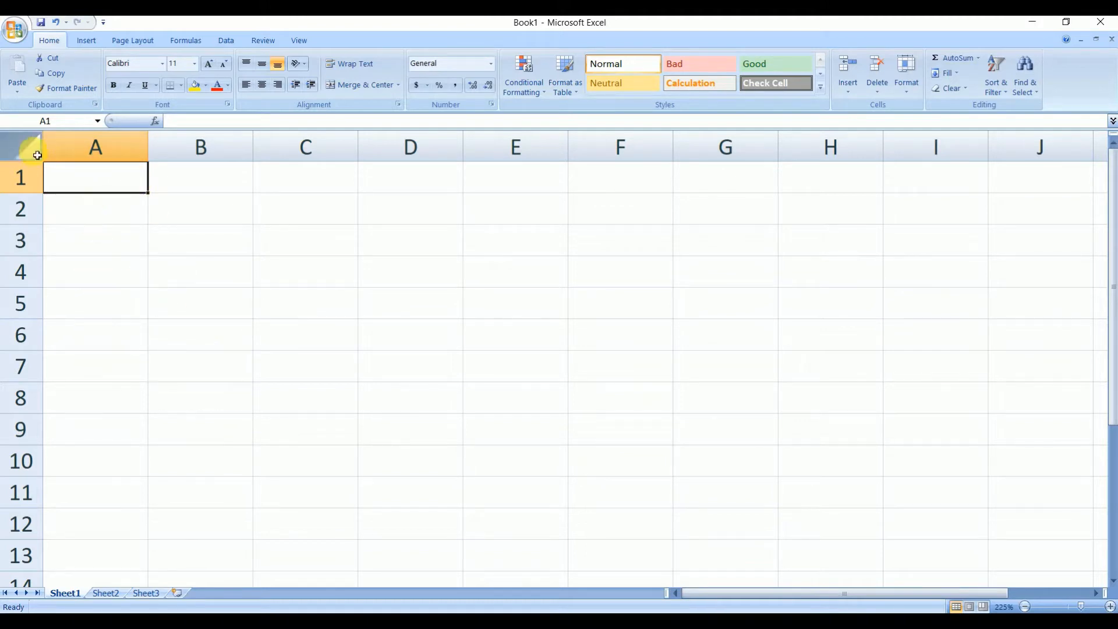
click(21, 152)
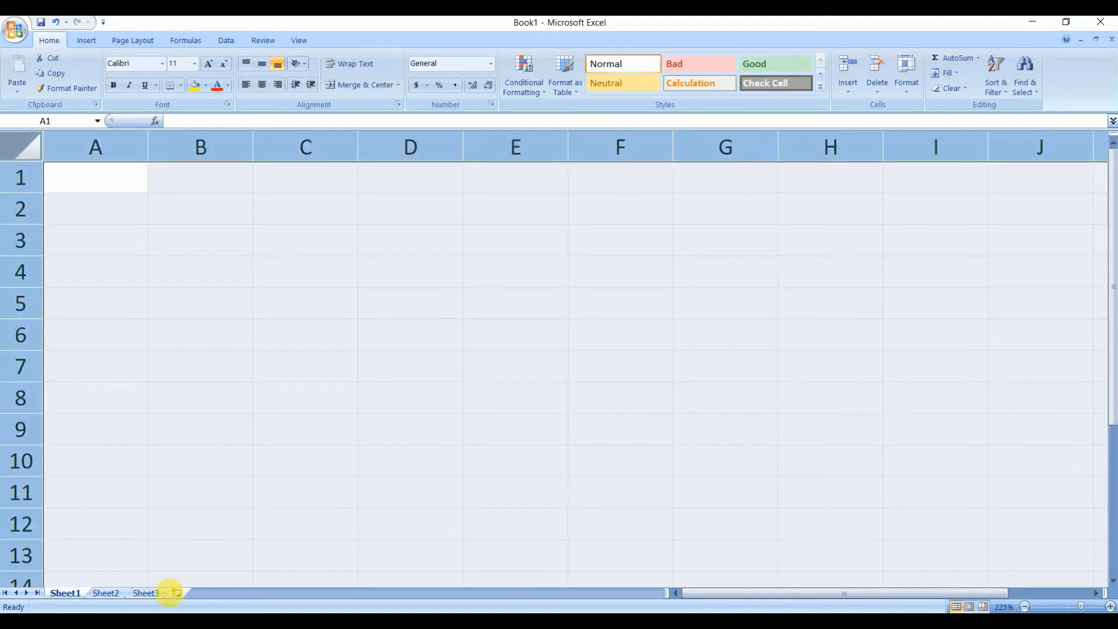
click(105, 593)
click(146, 593)
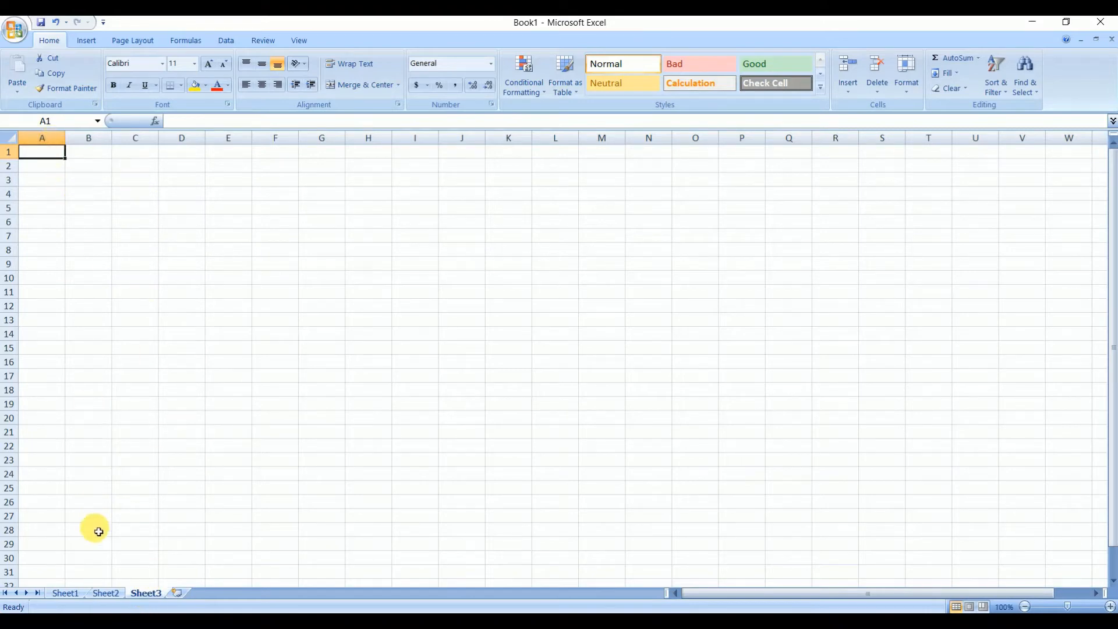
click(74, 599)
- Select columns A to C, rows 1 to 3 and several single cells to examine the worksheet grid
click(97, 147)
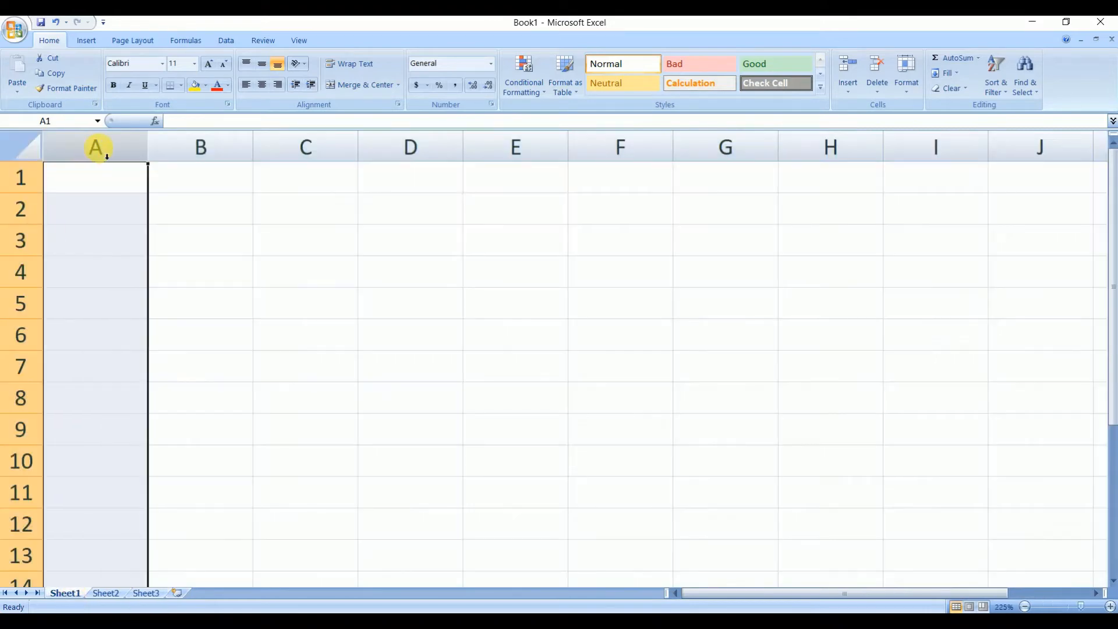
click(183, 144)
click(307, 147)
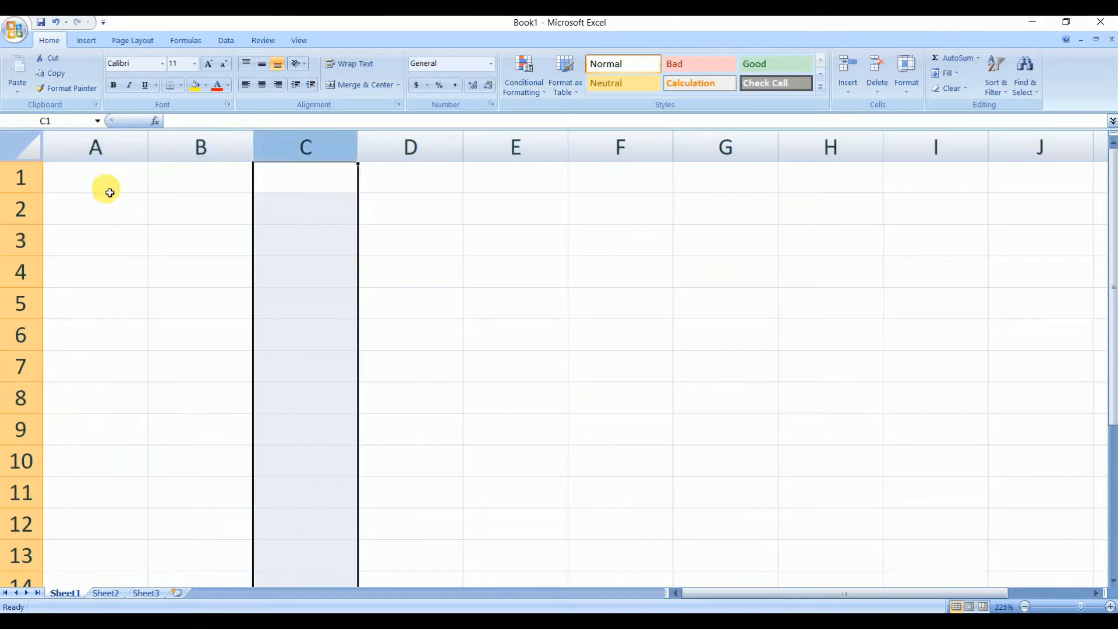
click(26, 181)
click(25, 210)
click(29, 241)
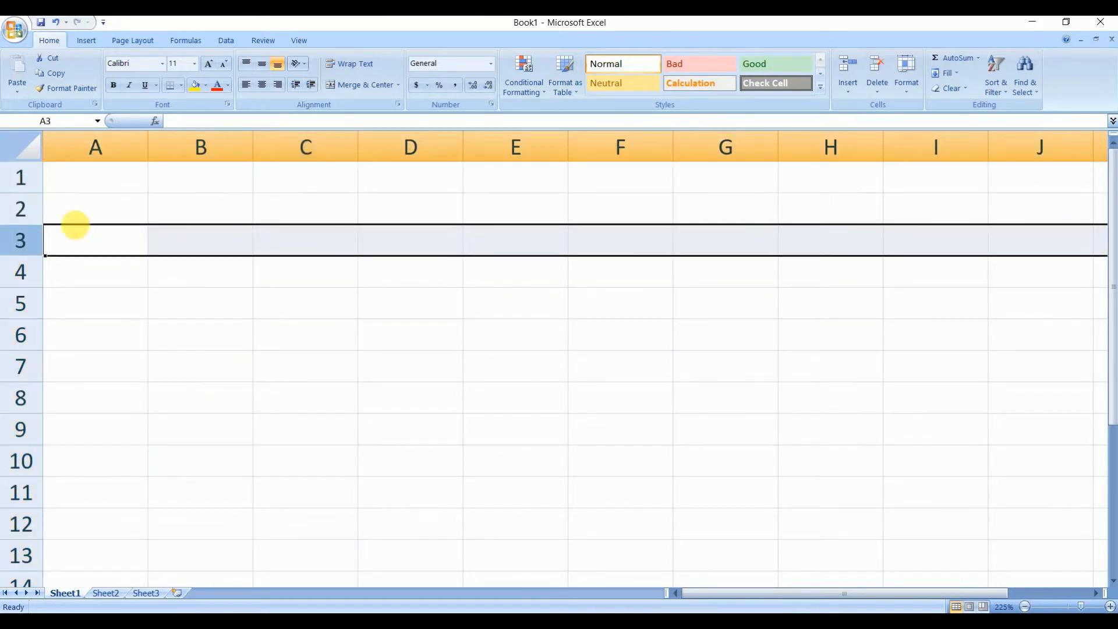
click(199, 211)
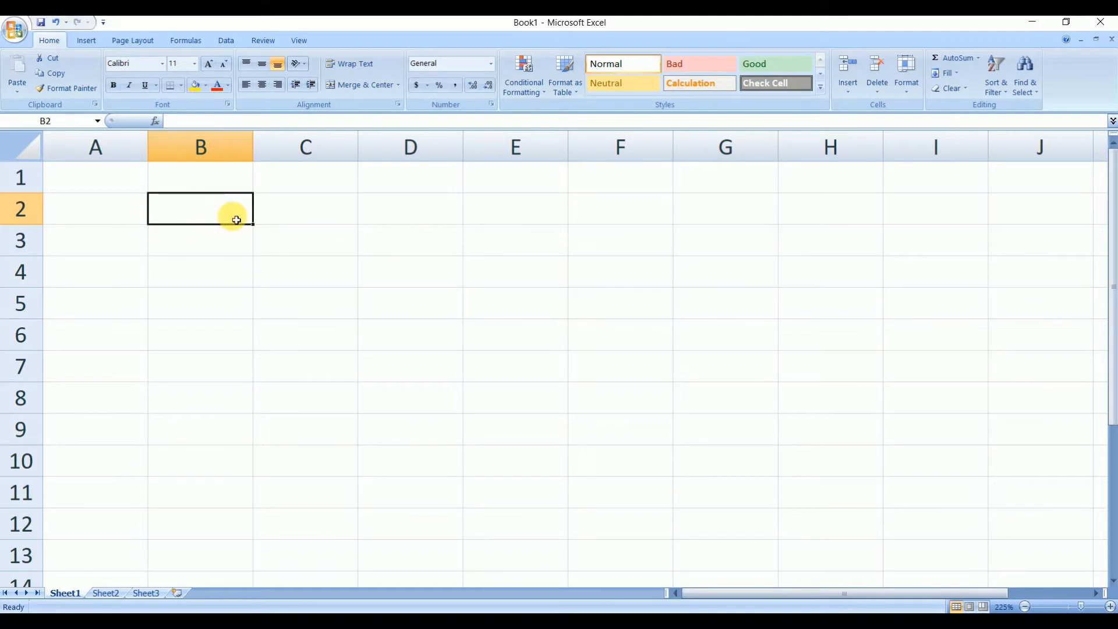
click(307, 269)
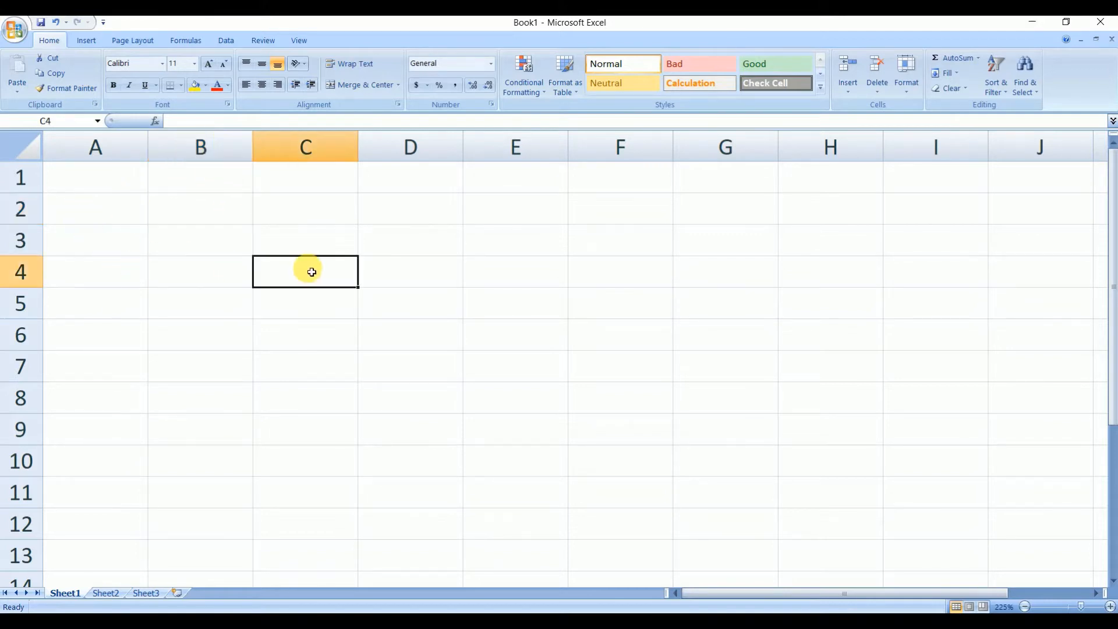
click(170, 342)
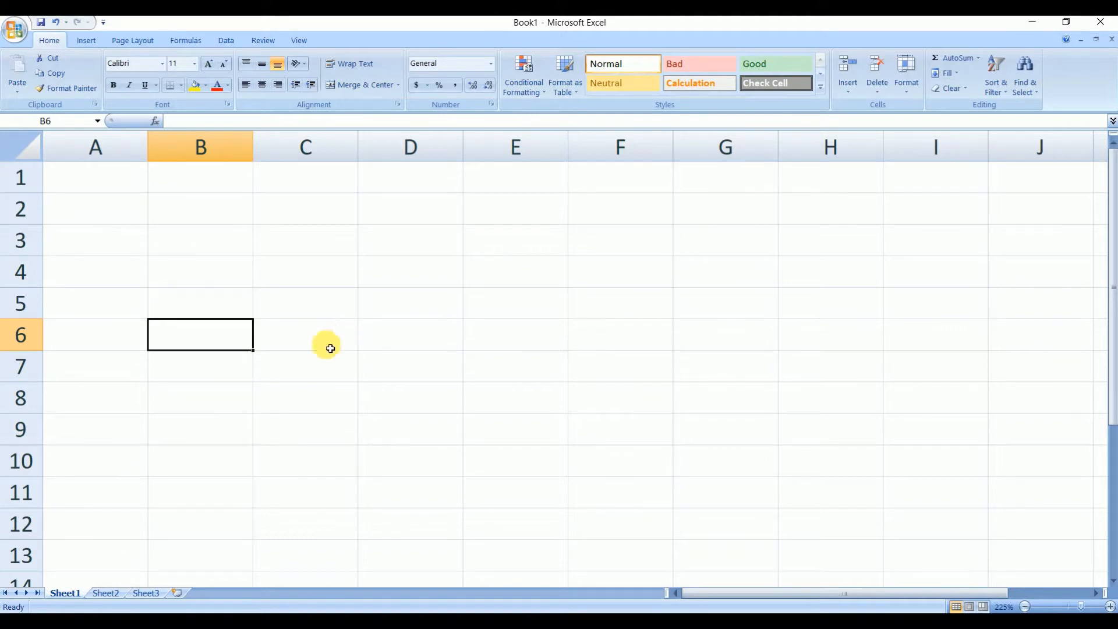
- Widen column B slightly and enter the label Annual Rate: in cell B2
drag(257, 152, 306, 150)
click(208, 219)
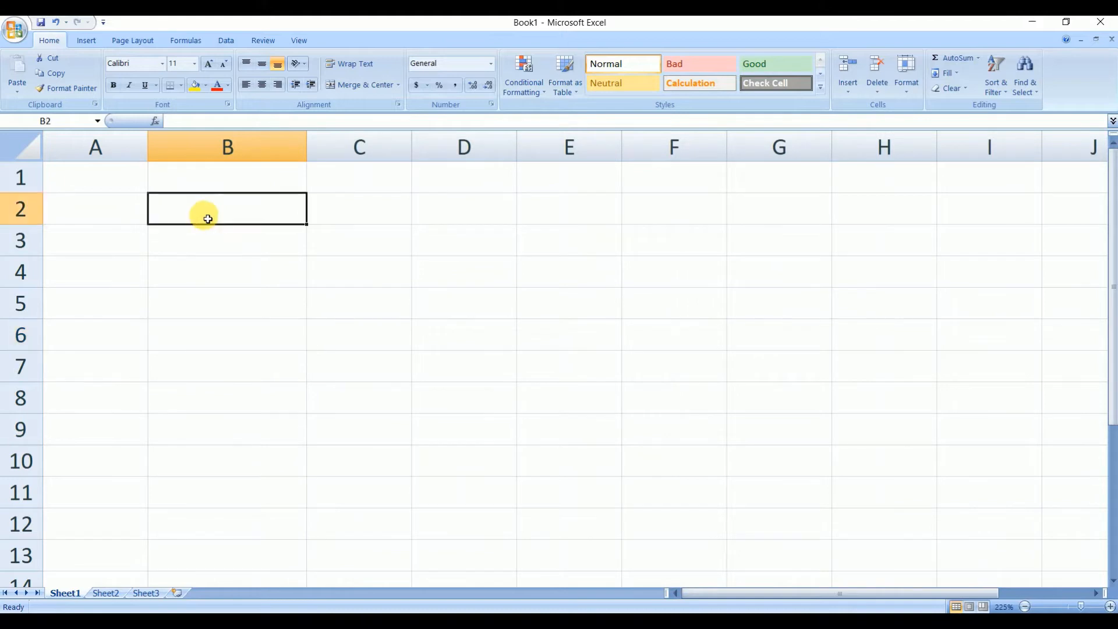
text(A)
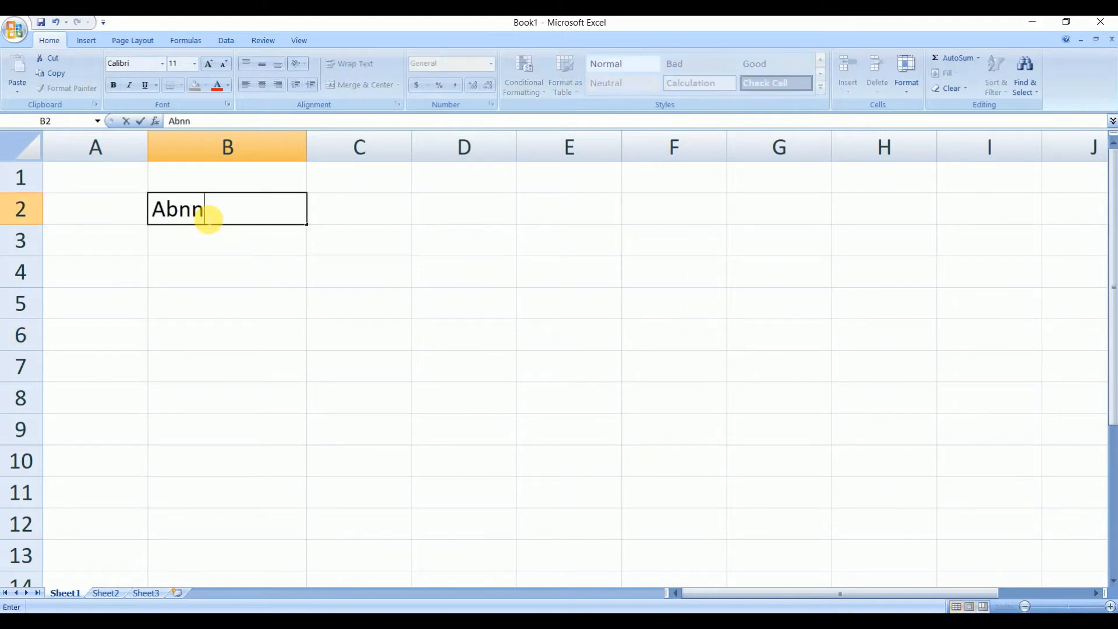
text(nnual Rate:)
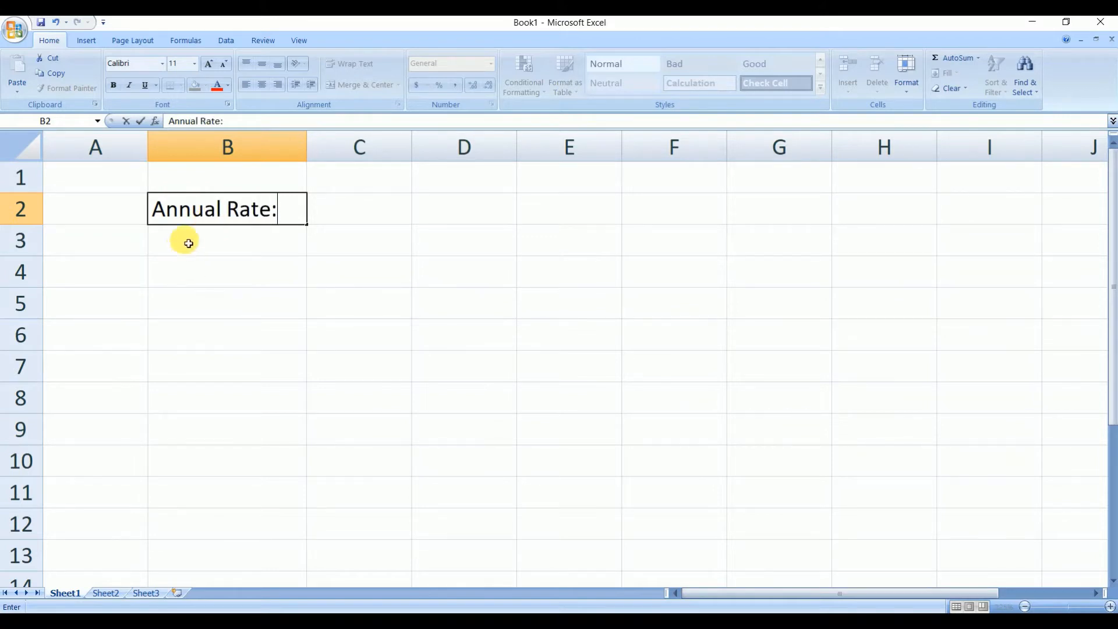
key(Return)
- Enter Number of Years: in cell B3 and autofit column B to its contents
text(Num)
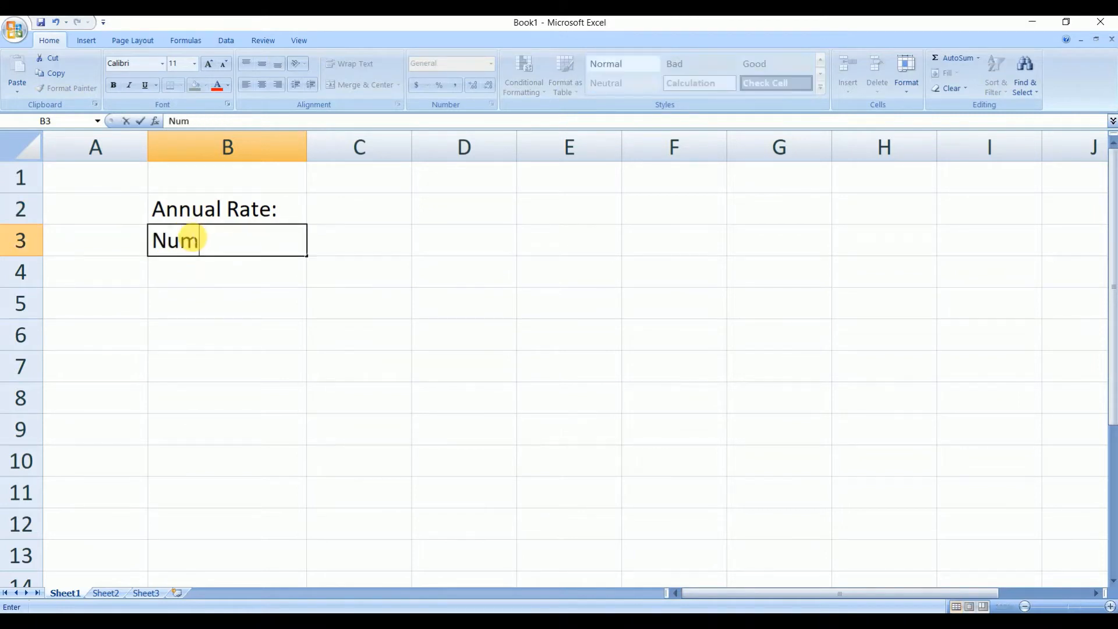
text(ber of Ye)
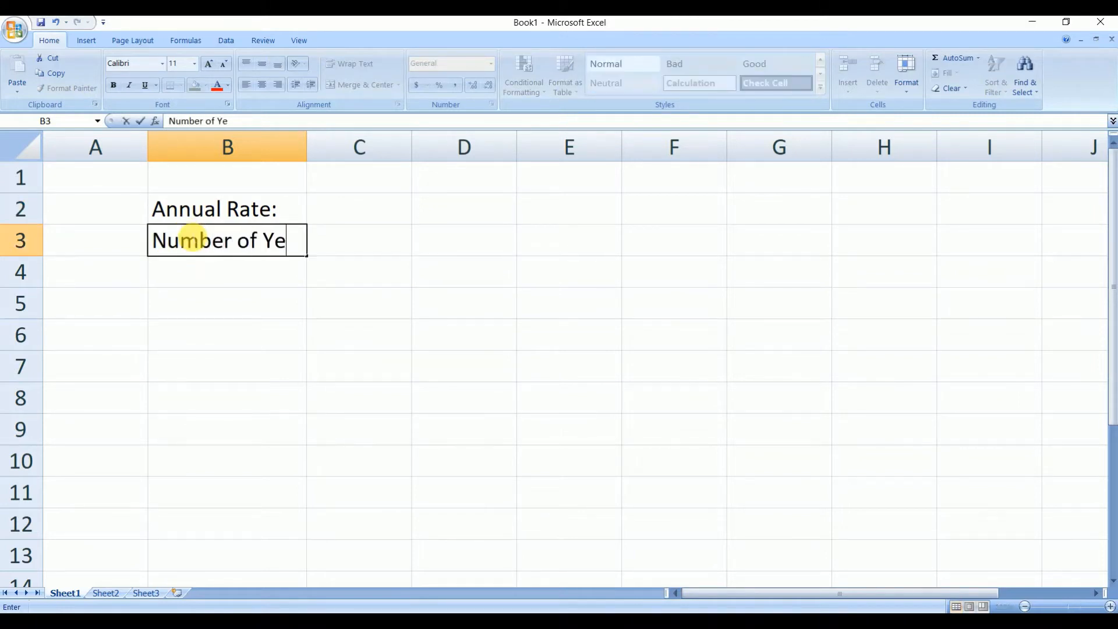
text(ars:)
click(312, 146)
double_click(307, 146)
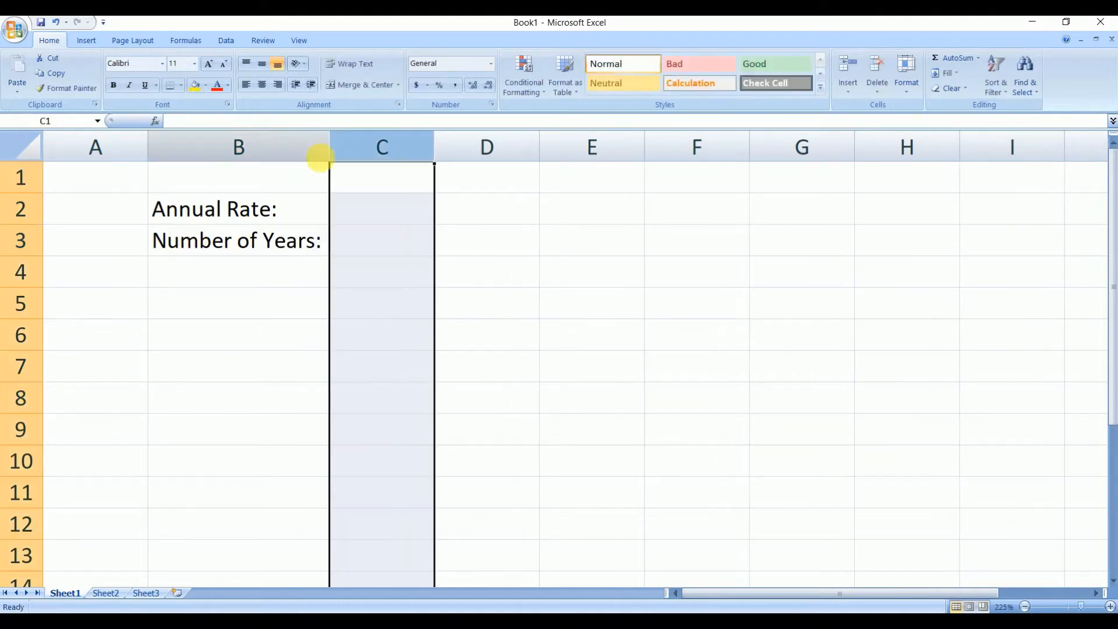
- Enter Number of Payments: in cell B4 and widen column B to fit it
click(247, 280)
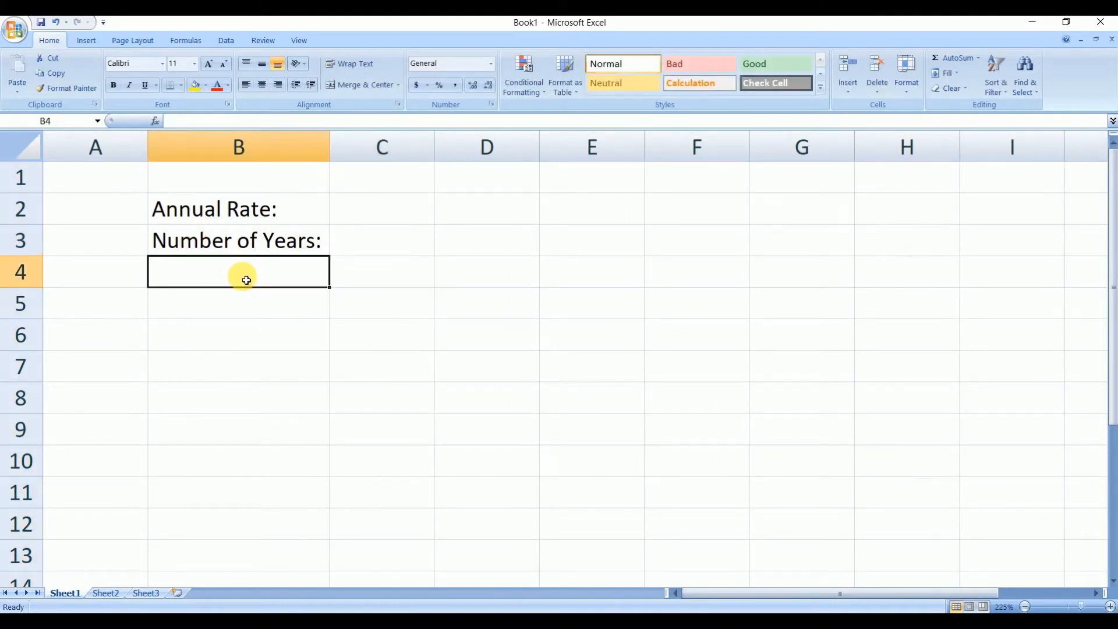
text(Number)
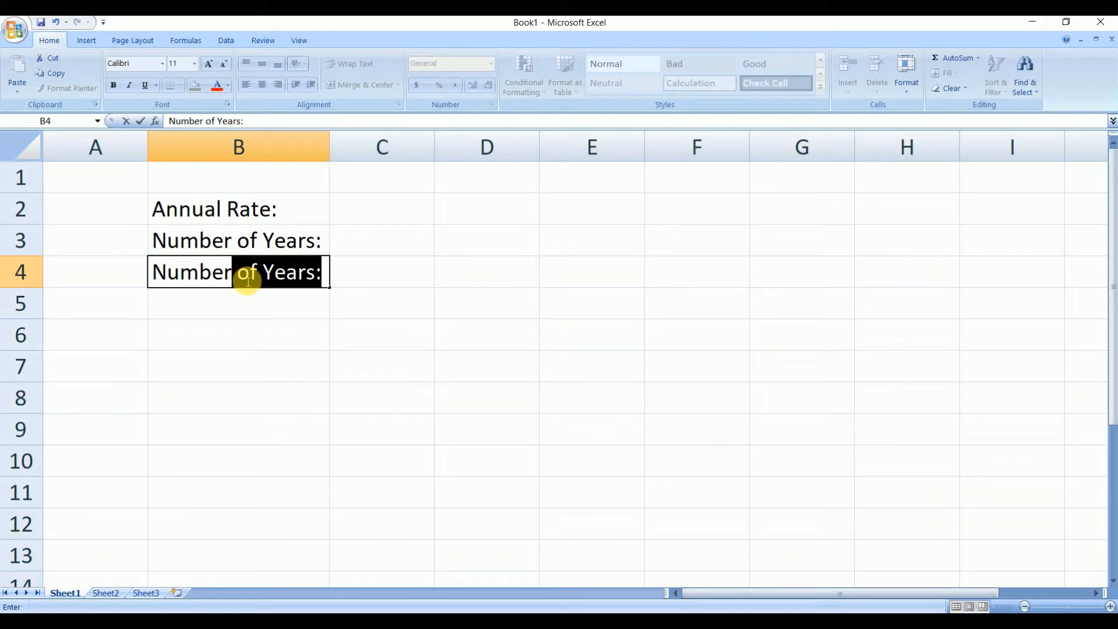
text( of Payment)
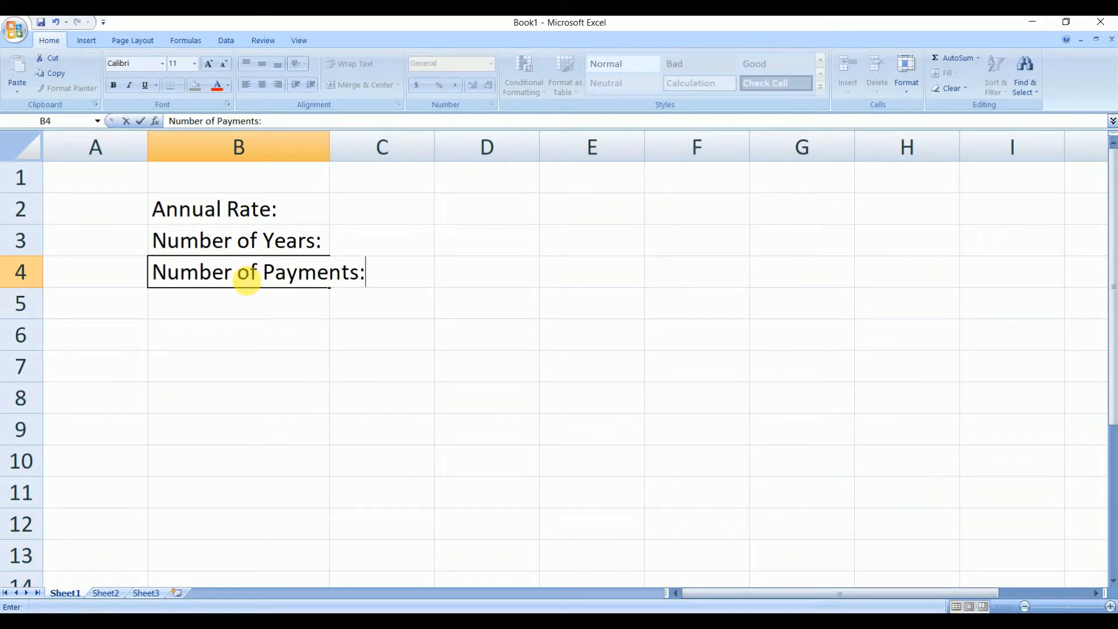
click(315, 169)
drag(330, 147, 383, 156)
- Enter the label Loan Amount: in cell B5
click(252, 314)
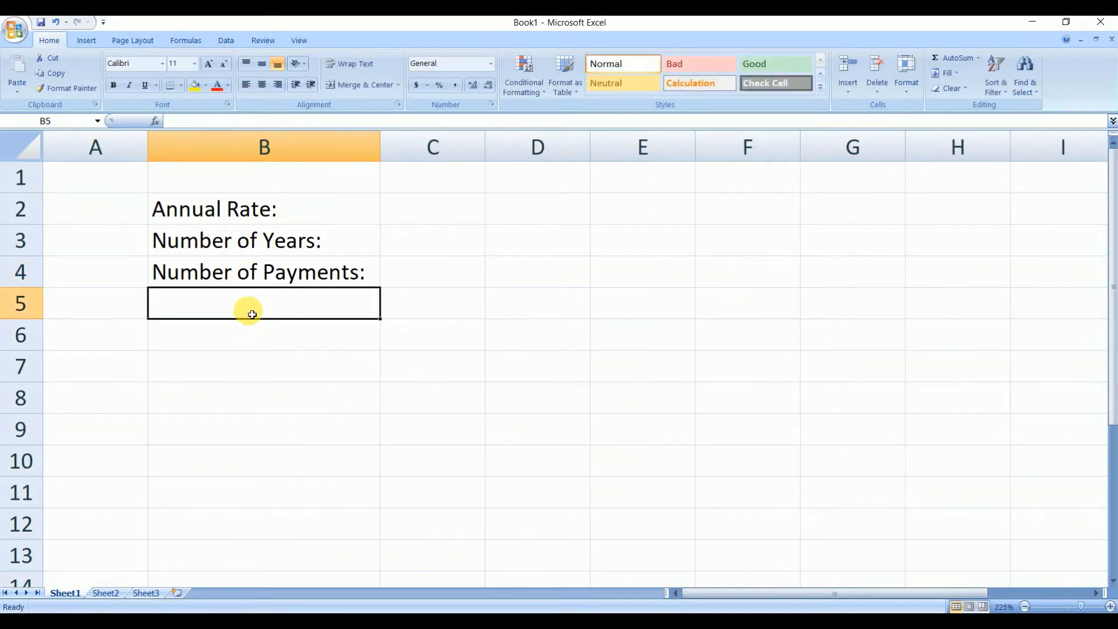
text(Loan Am)
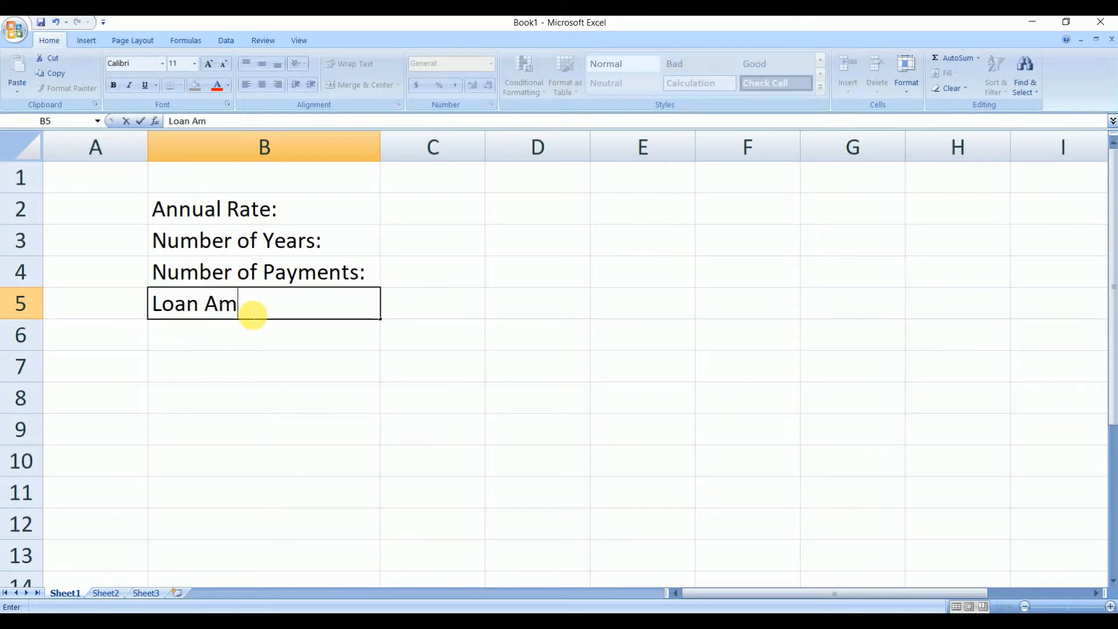
text(ount:)
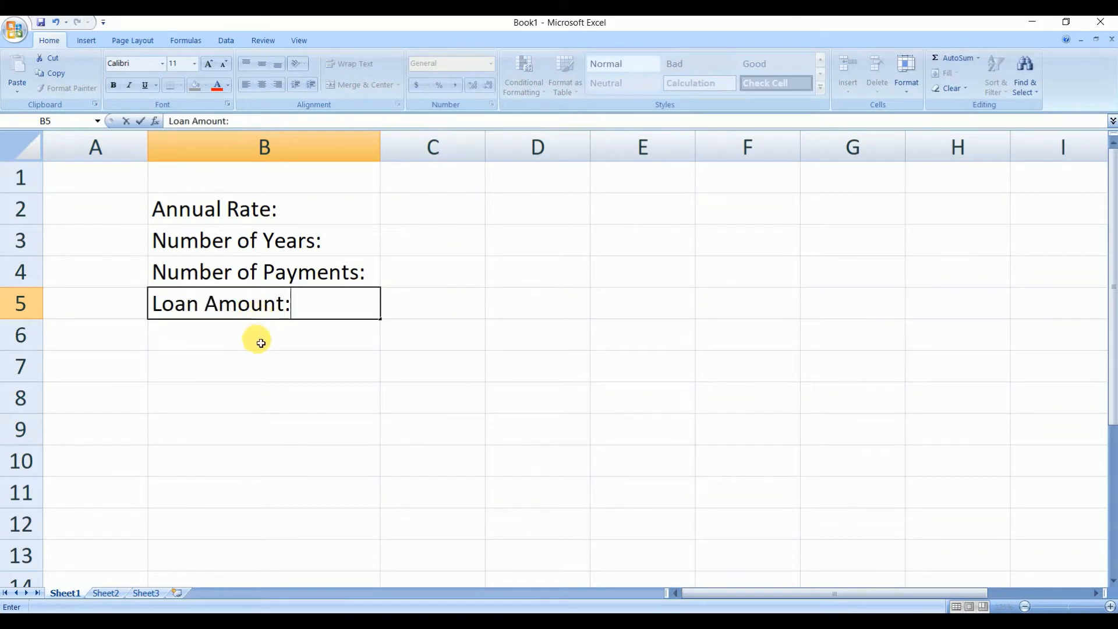
- Enter the label Monthly Payment: in cell B7
click(267, 368)
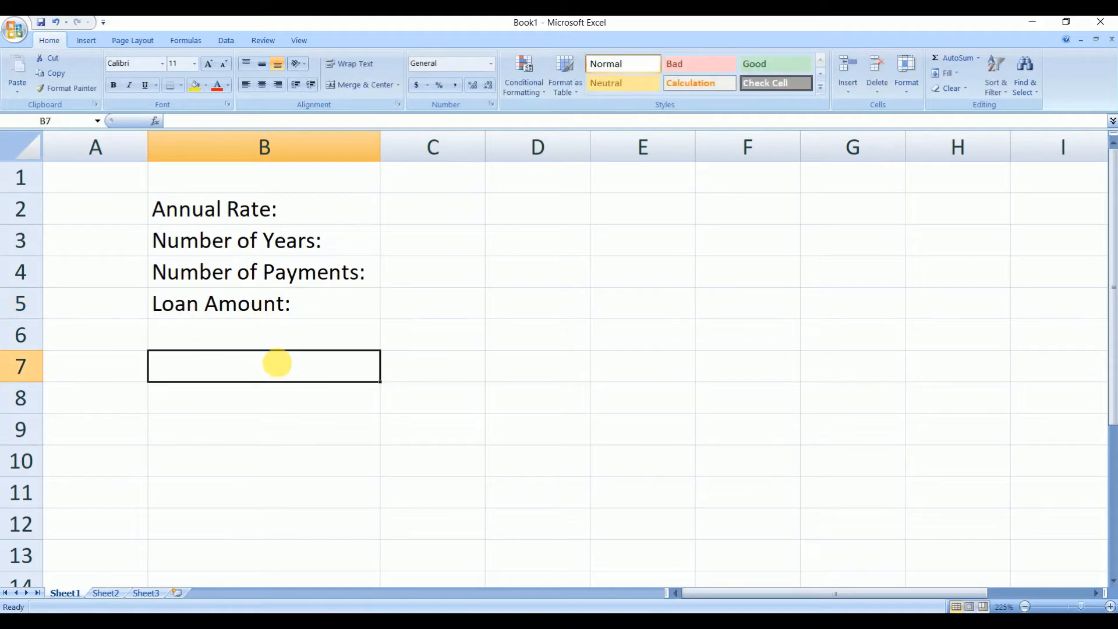
text(Monthly)
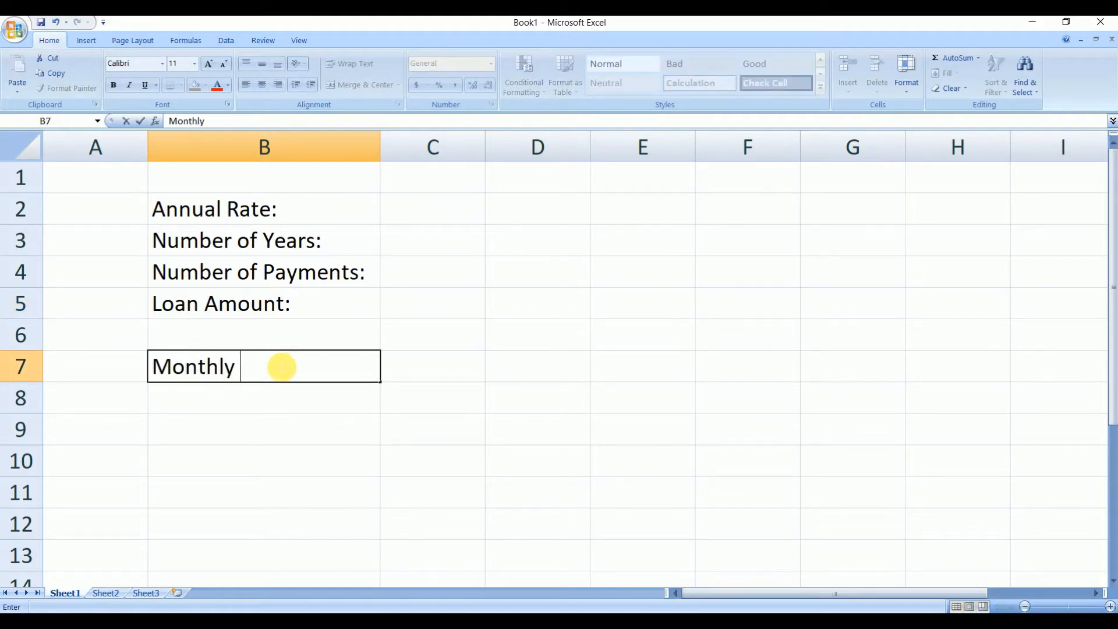
text(Payment:)
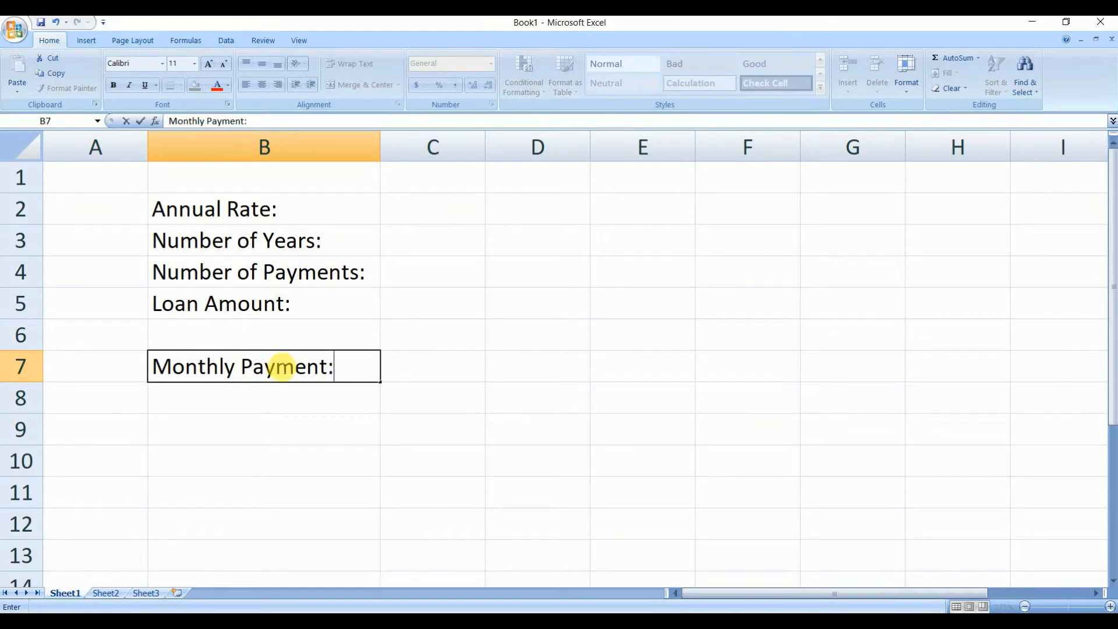
- Enter the label Total Cost: in cell B8
click(261, 402)
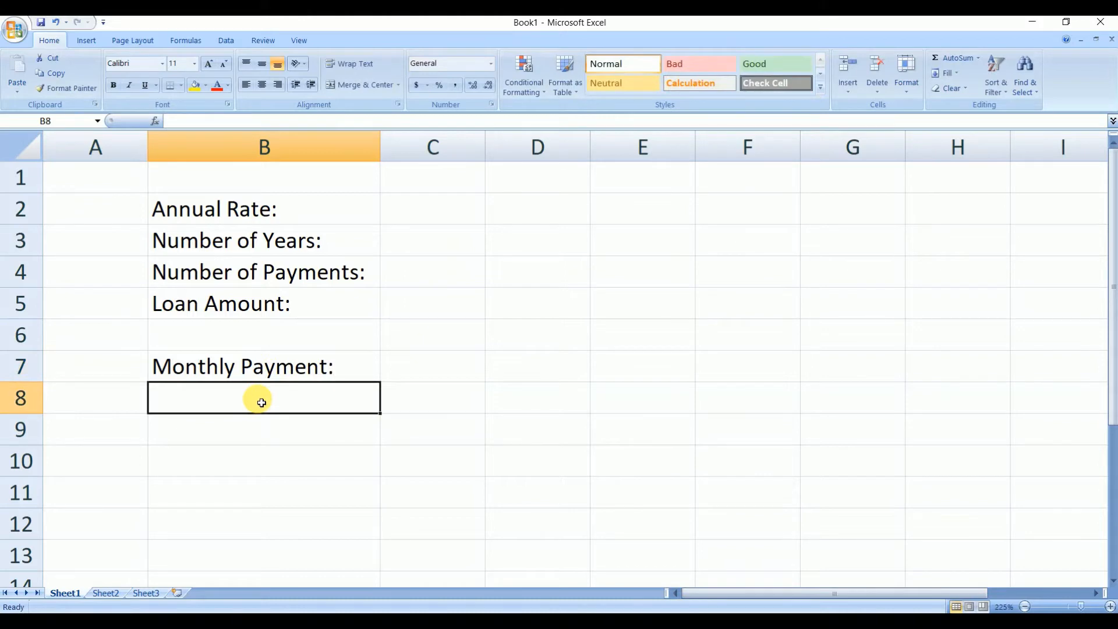
text(Total)
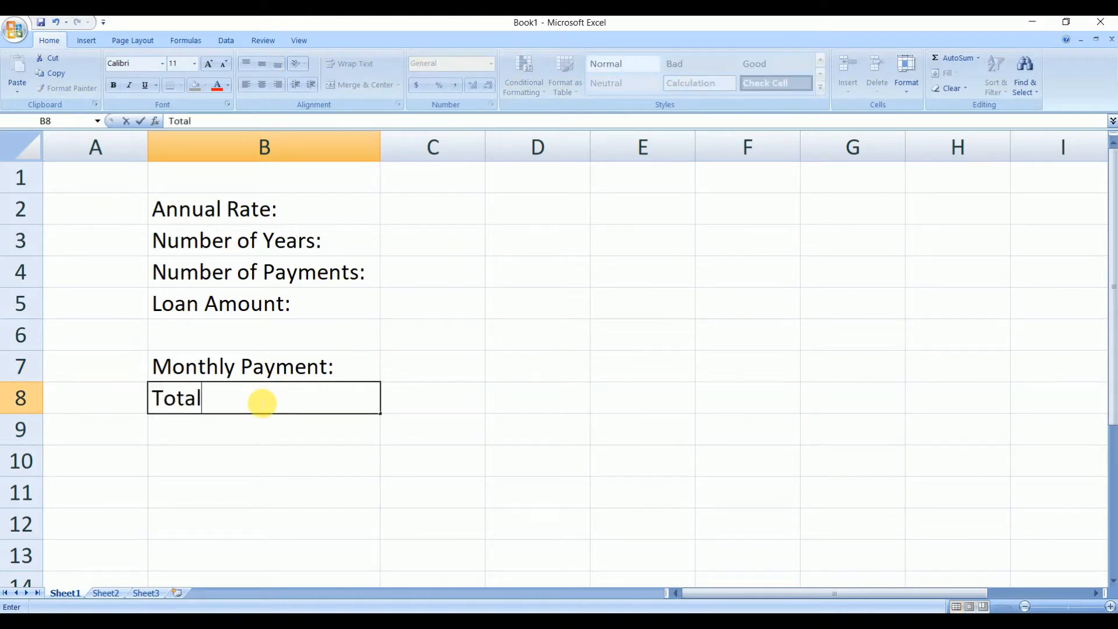
text( Cost:)
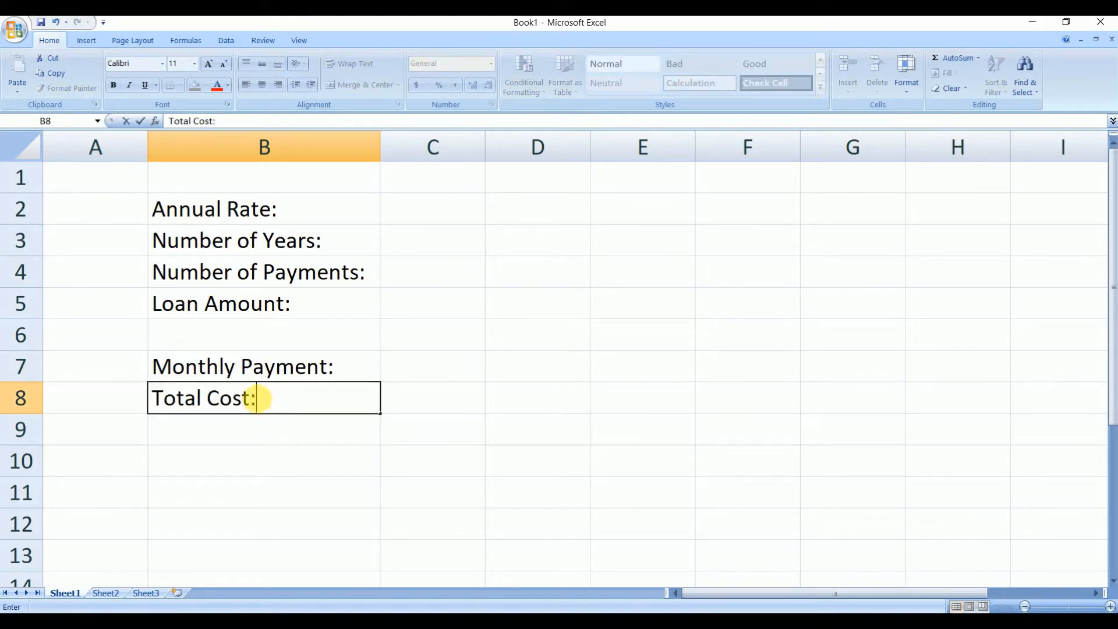
- Enter the label Total Interest: in cell B9
click(269, 428)
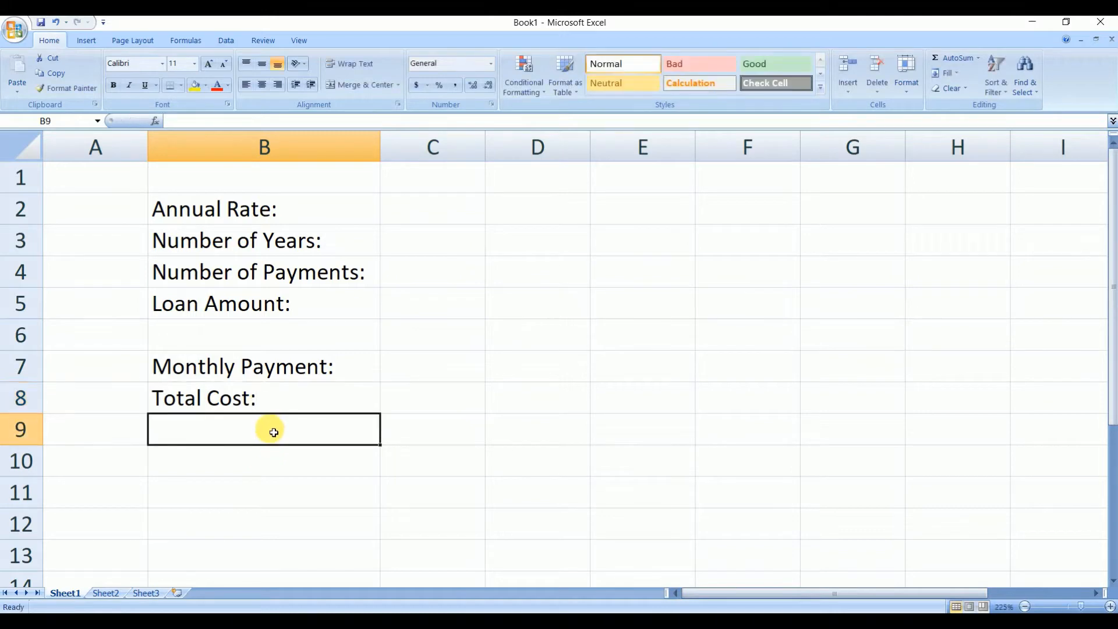
text(Tt)
key(BackSpace)
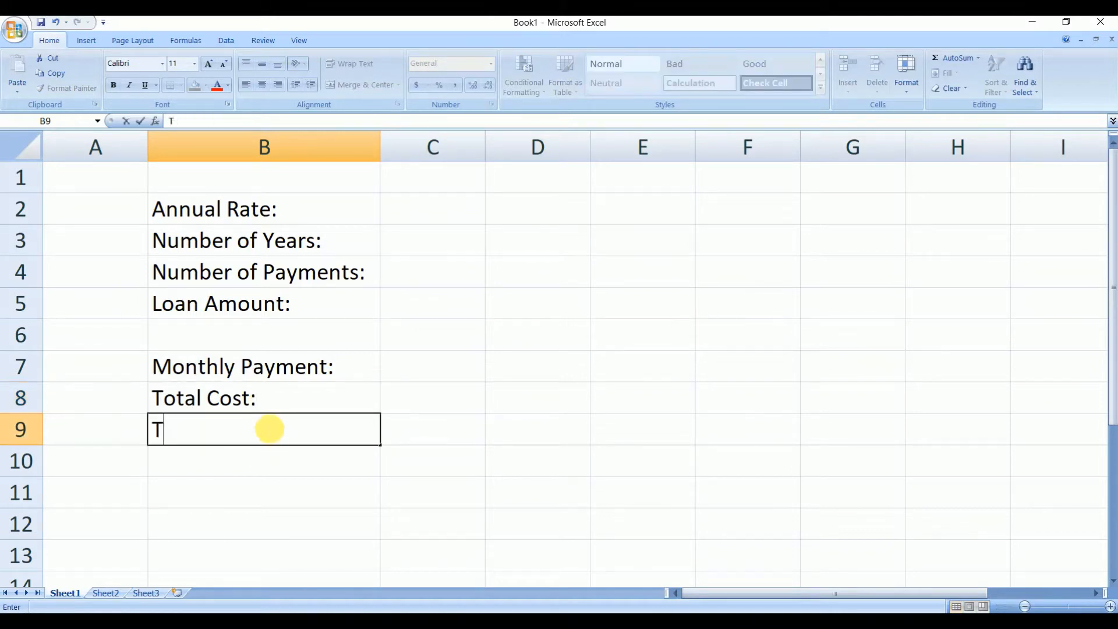
text(ot)
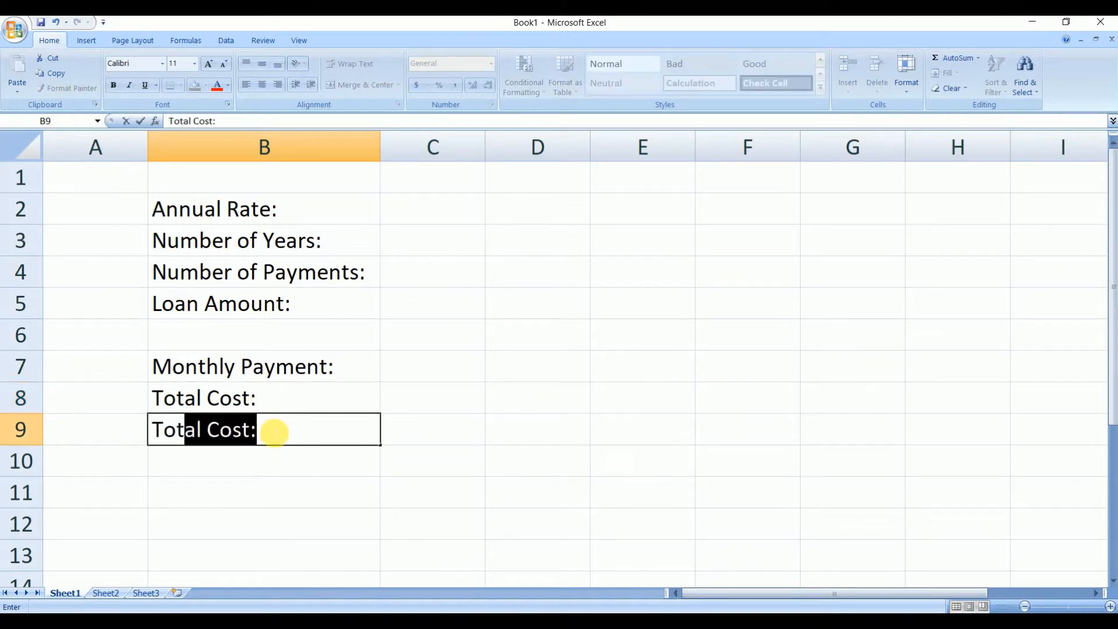
text(al In)
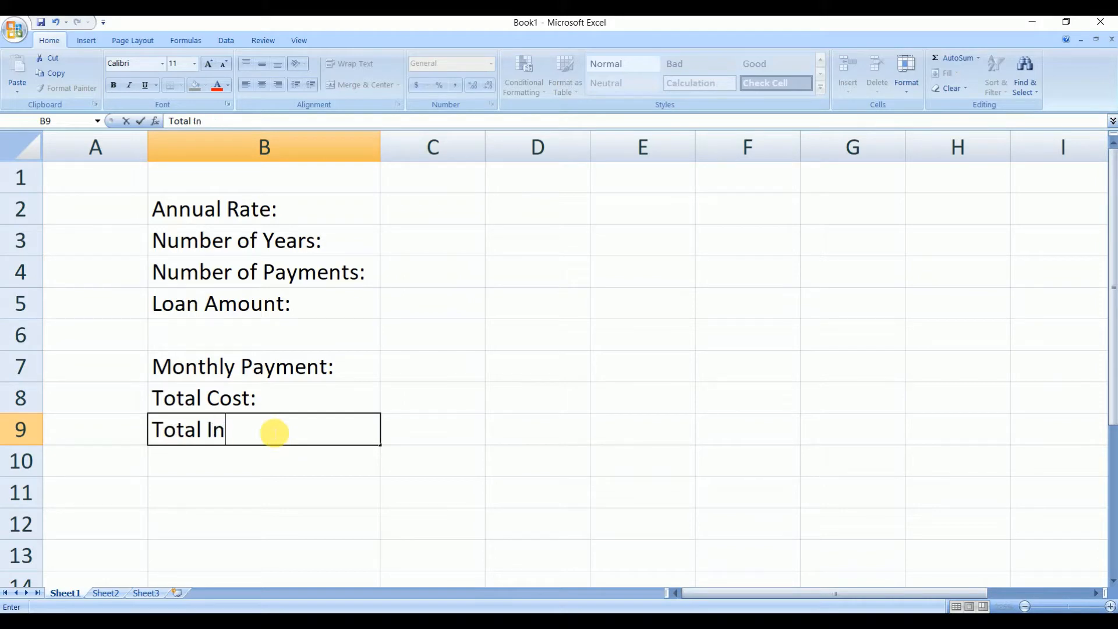
text(terest:)
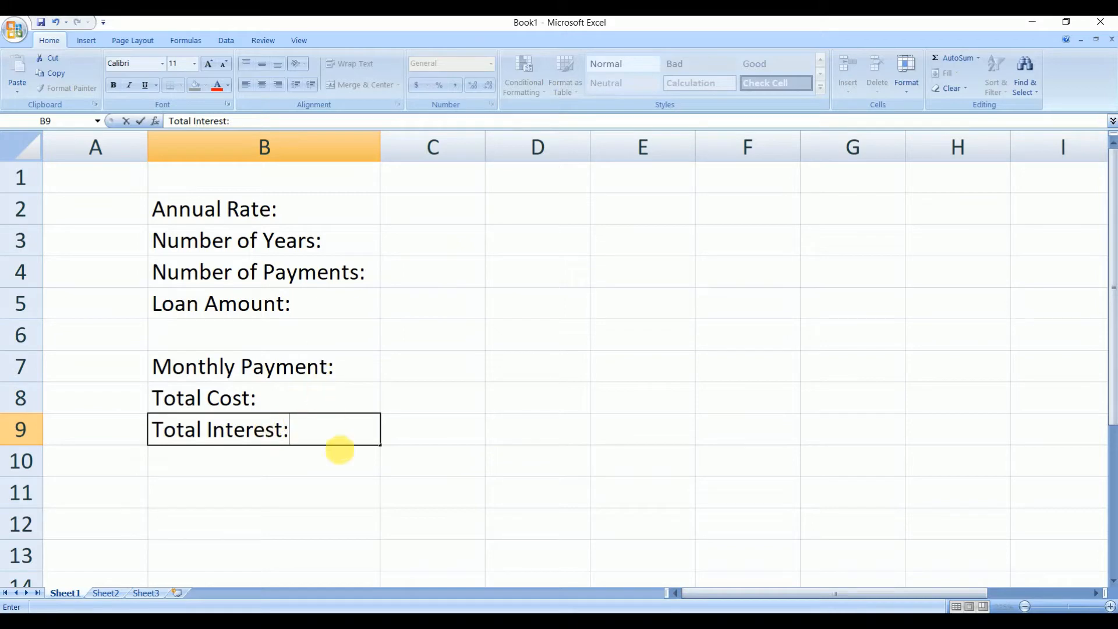
- Widen column C and format cell C5 as Currency with the NGN symbol
click(481, 146)
drag(486, 146, 551, 140)
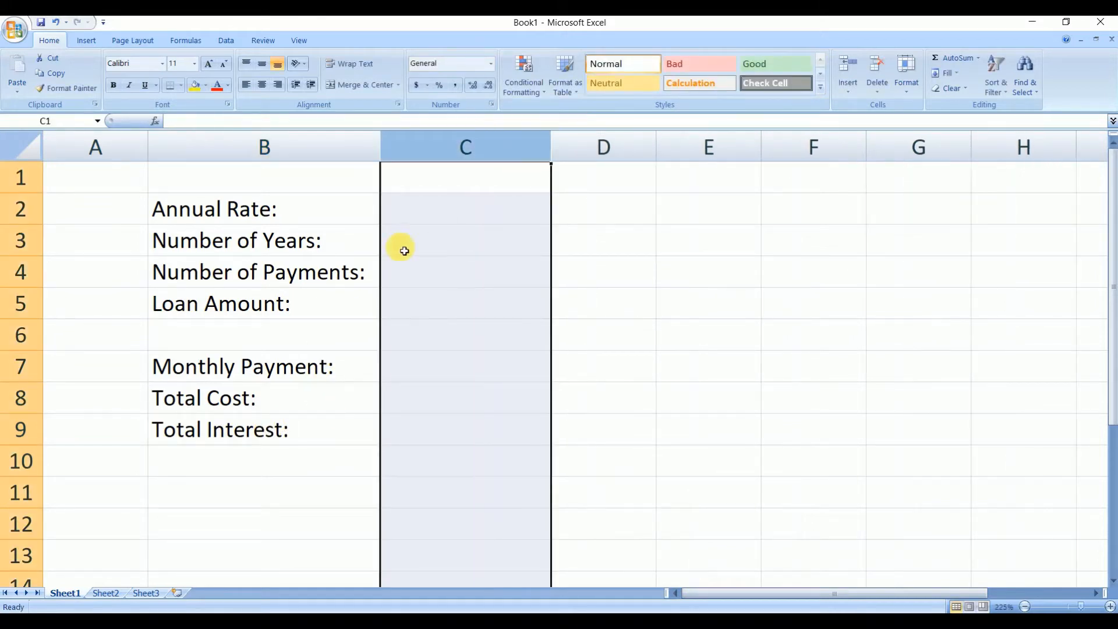
click(448, 303)
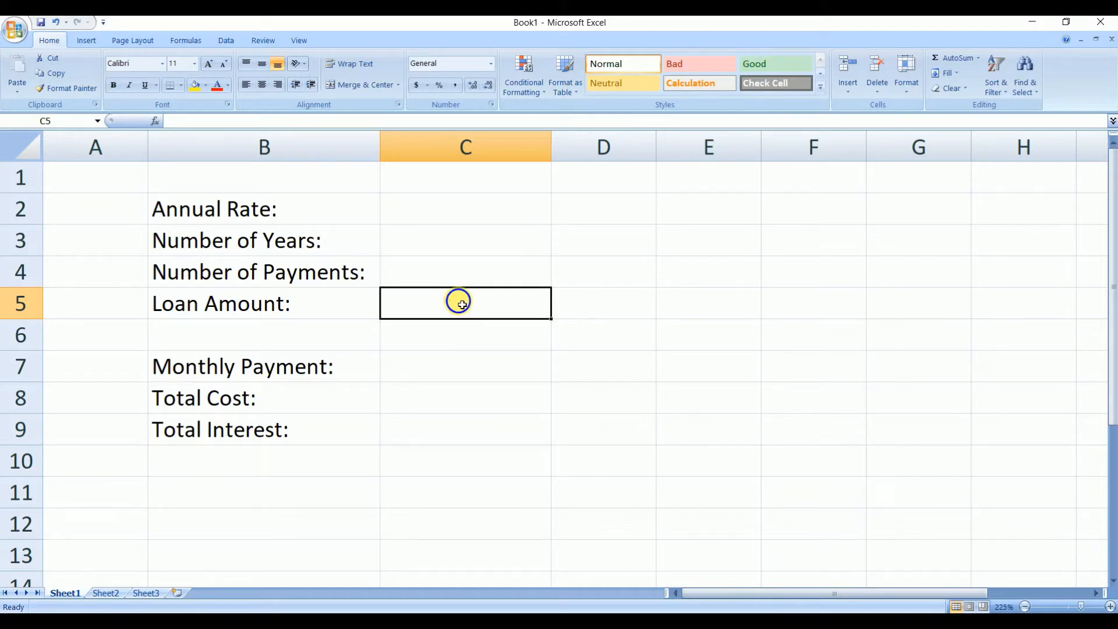
right_click(457, 300)
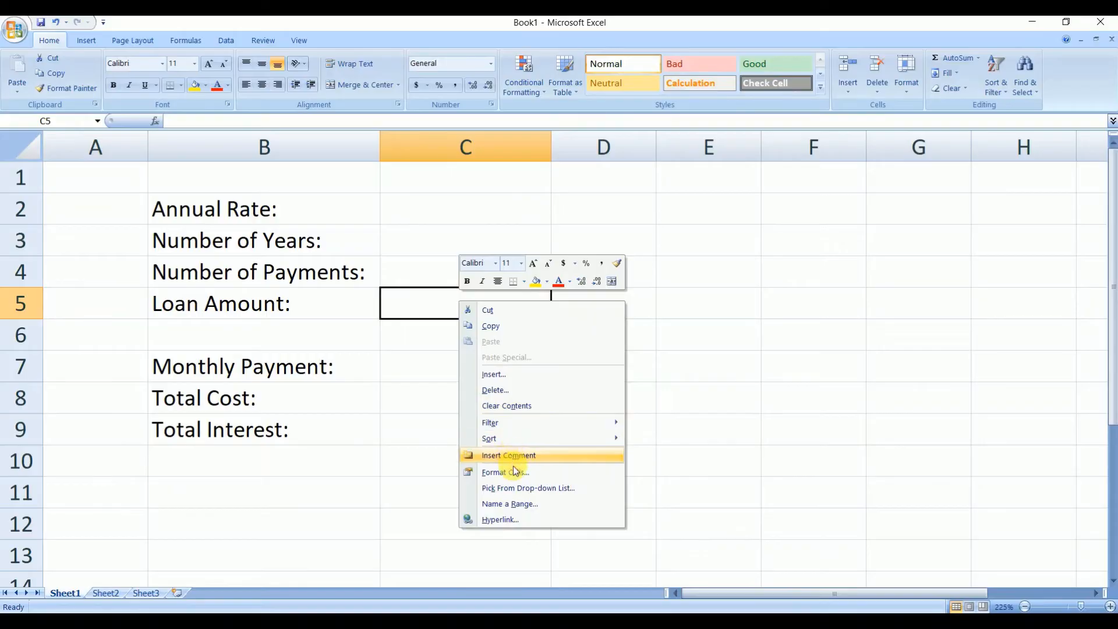
key(Escape)
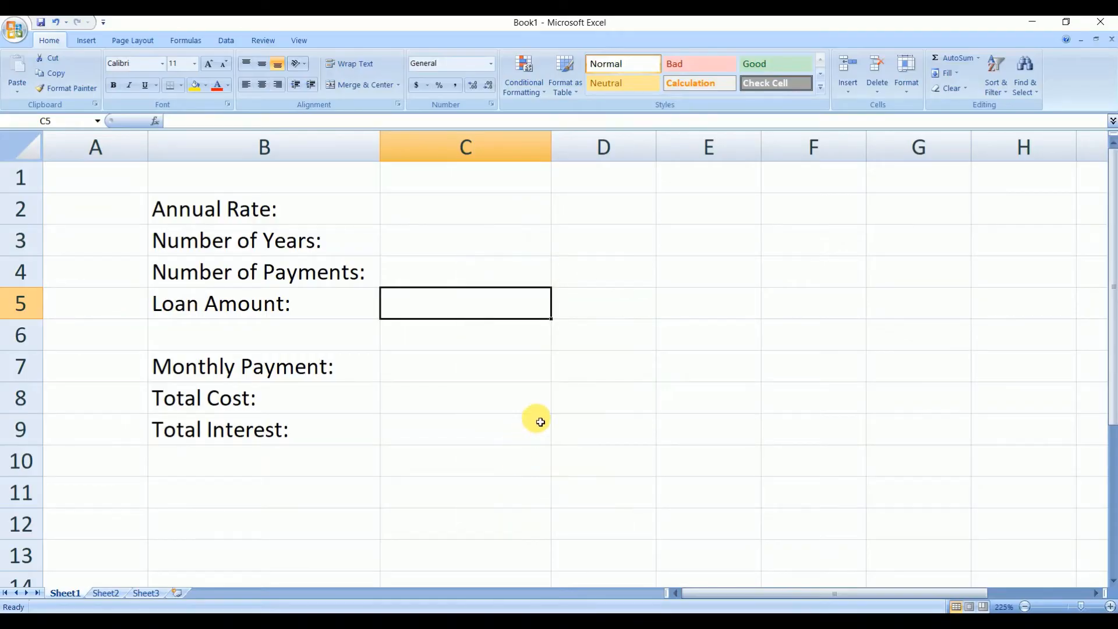
key(ctrl+1)
drag(569, 296, 552, 191)
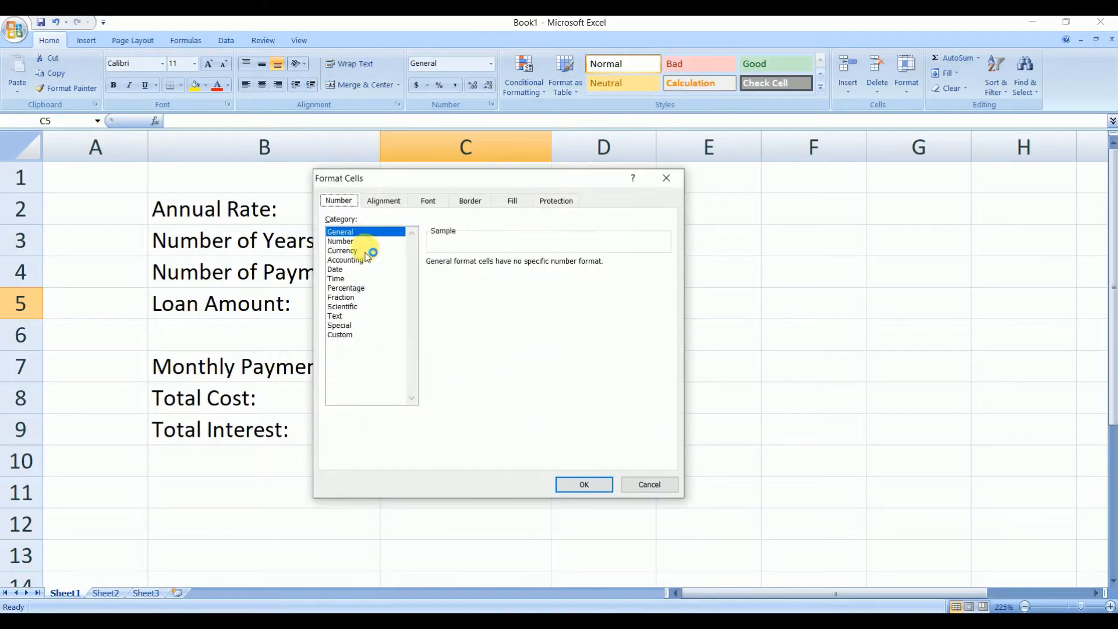
click(355, 250)
click(501, 284)
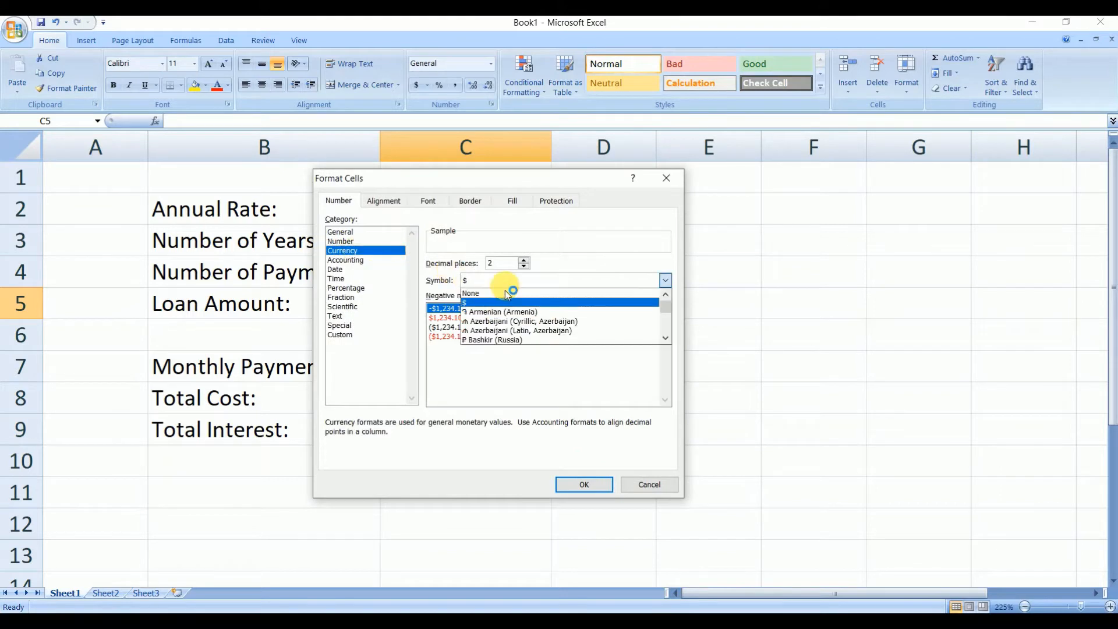
drag(670, 309, 670, 326)
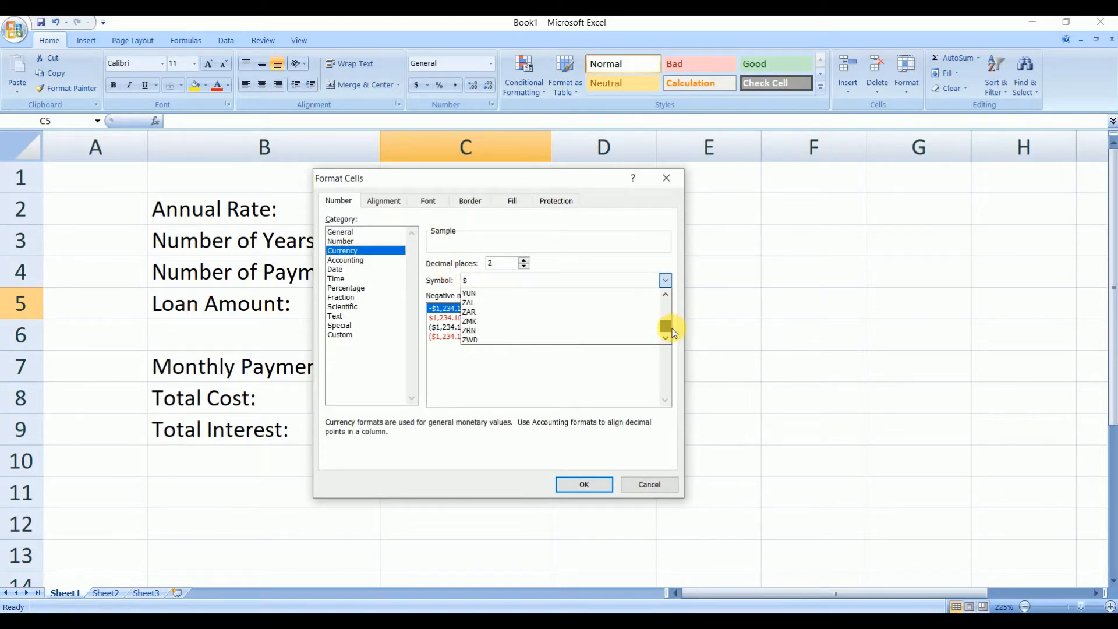
click(647, 331)
click(585, 483)
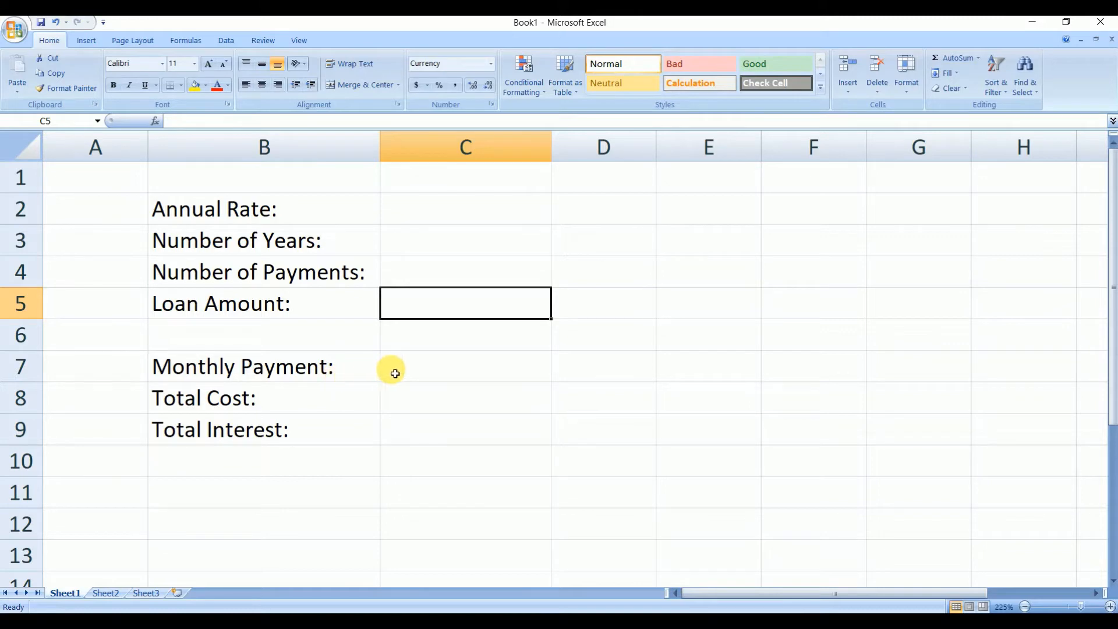
- Copy the currency format from C5 down through C7 with the fill handle
click(415, 373)
right_click(415, 373)
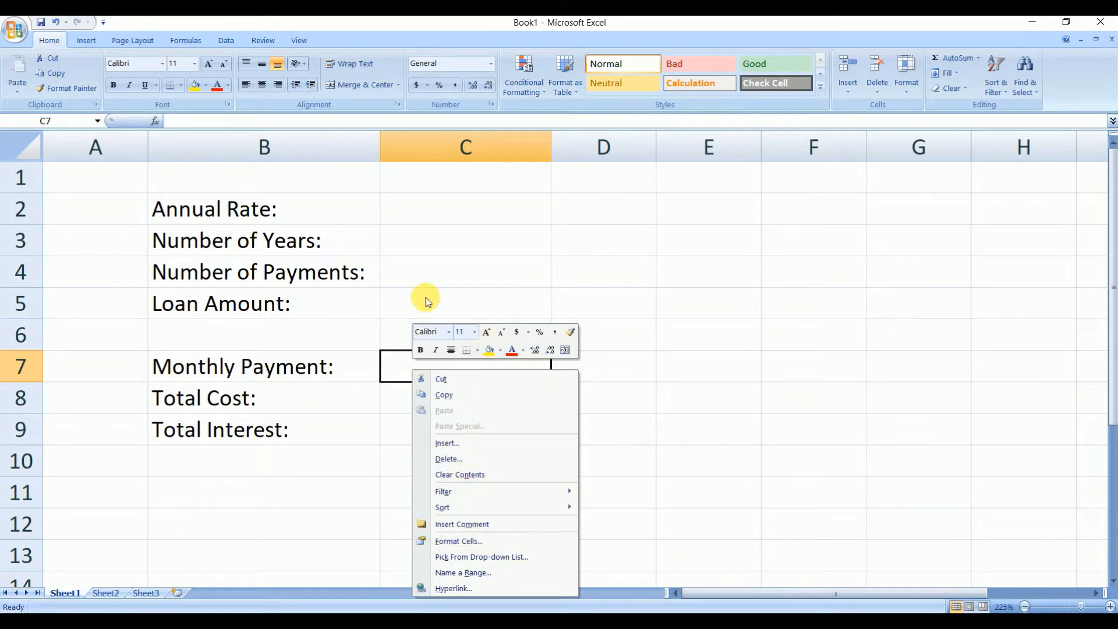
key(Escape)
click(456, 309)
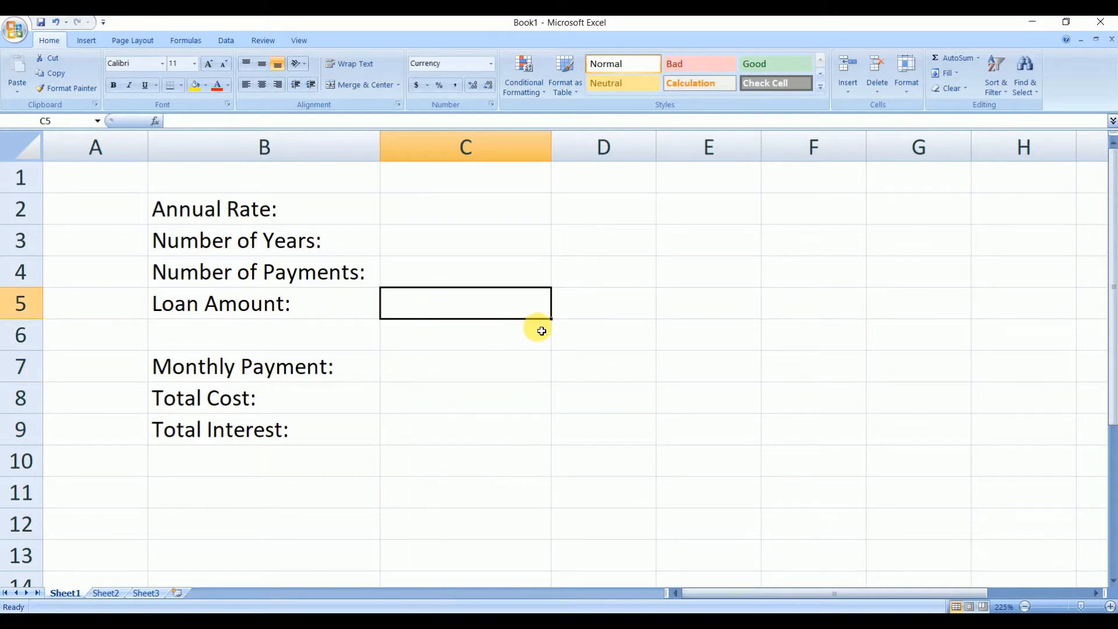
drag(550, 319, 554, 392)
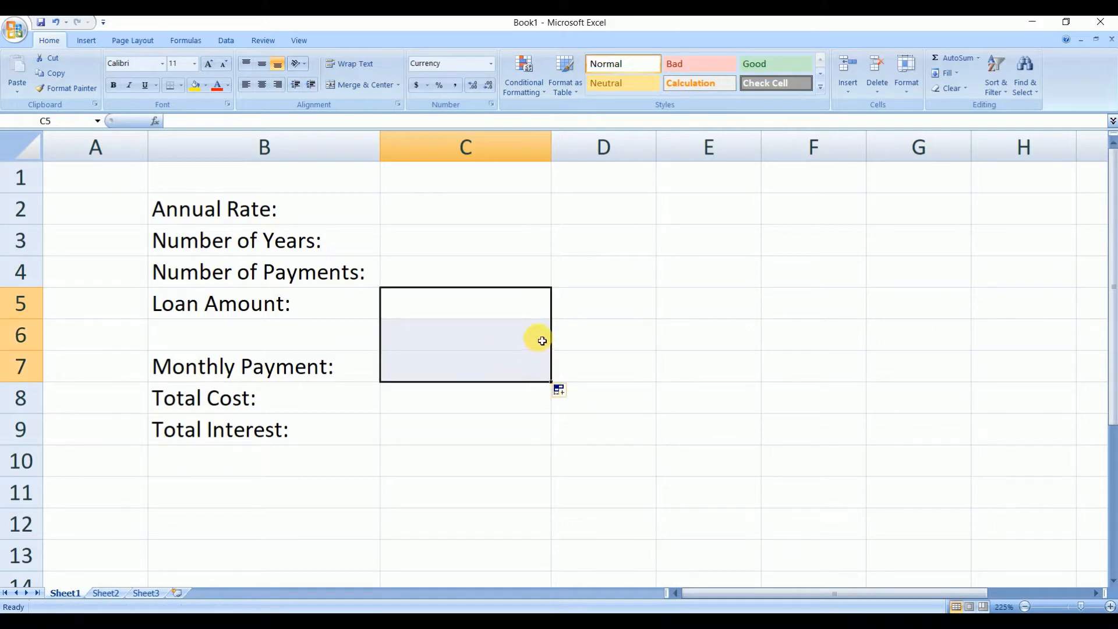
click(496, 354)
click(457, 368)
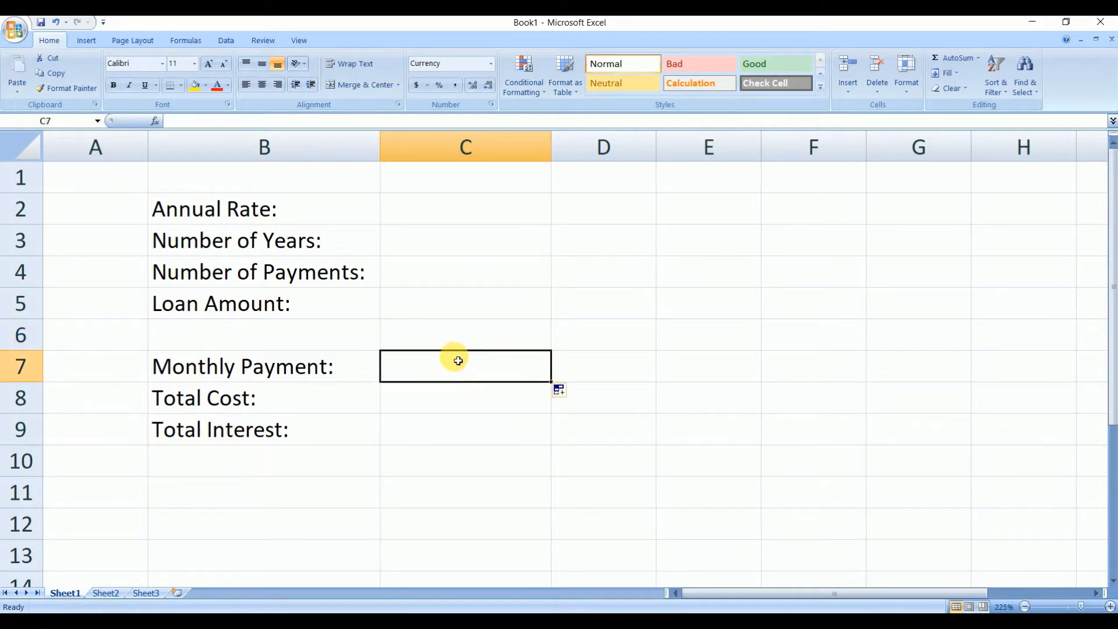
click(459, 316)
click(443, 362)
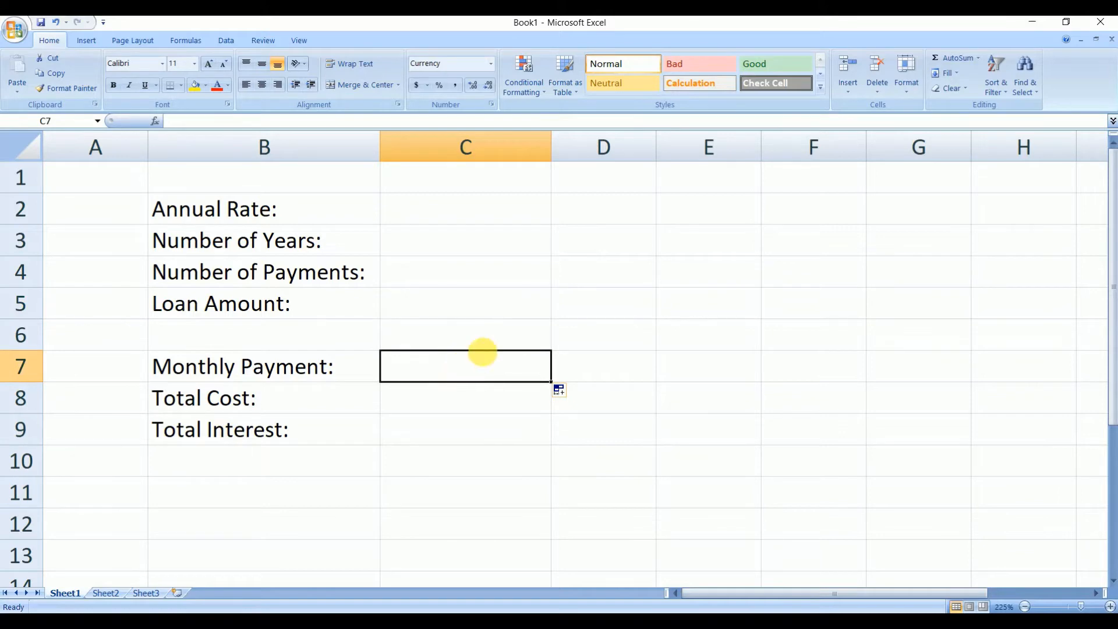
- Enter test amounts 33 in C7 and 56 in C5, and clear both cells again
text(33)
click(499, 400)
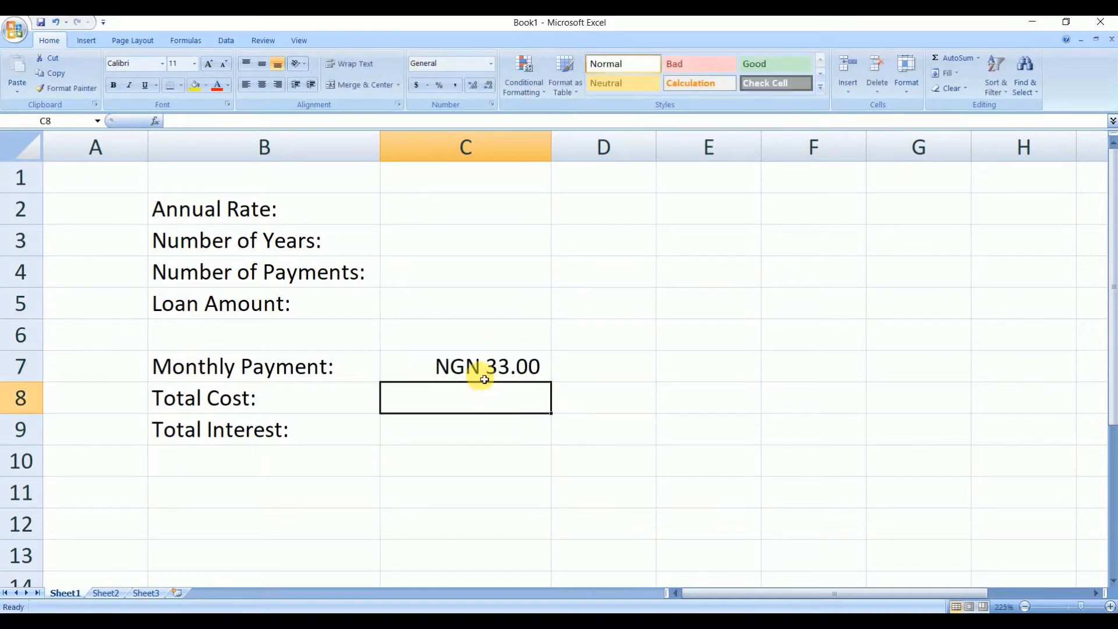
click(471, 306)
text(56)
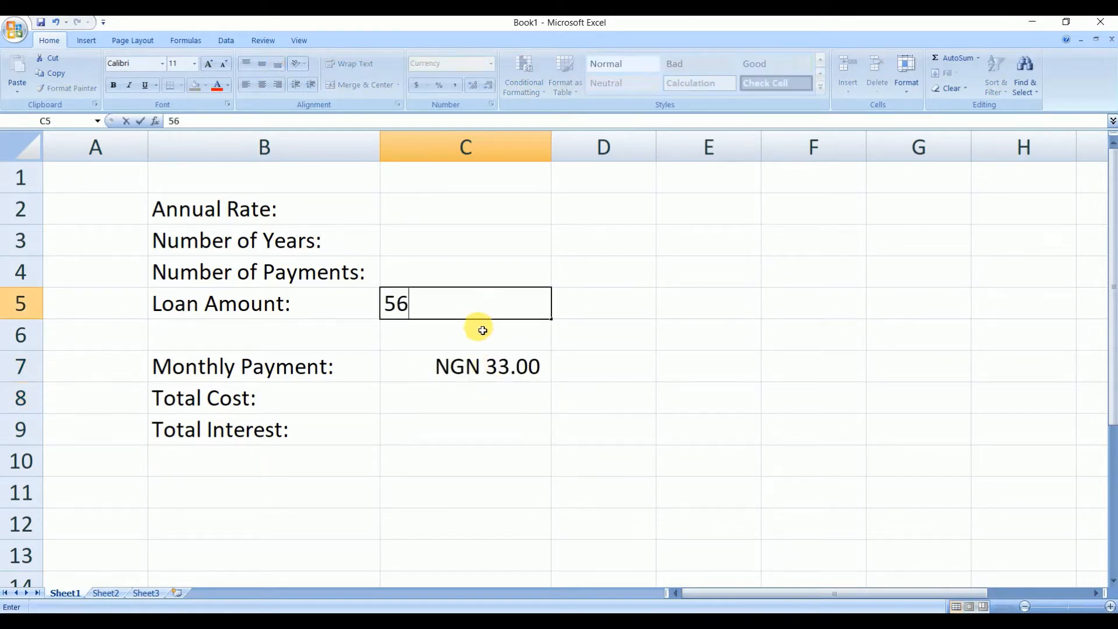
click(575, 338)
click(470, 301)
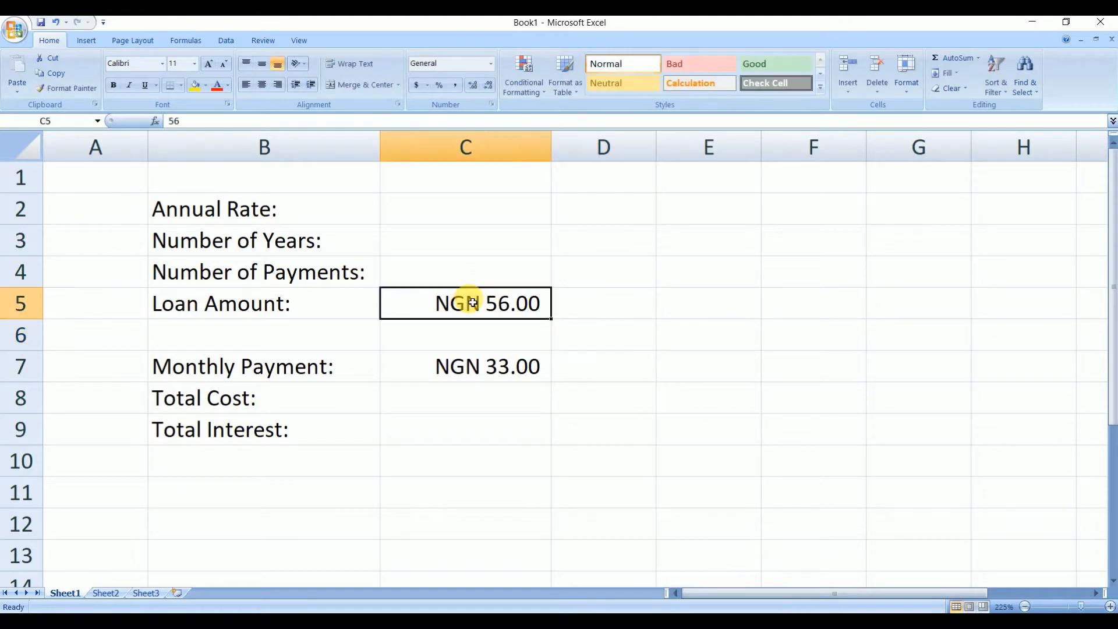
click(489, 372)
key(Delete)
click(485, 303)
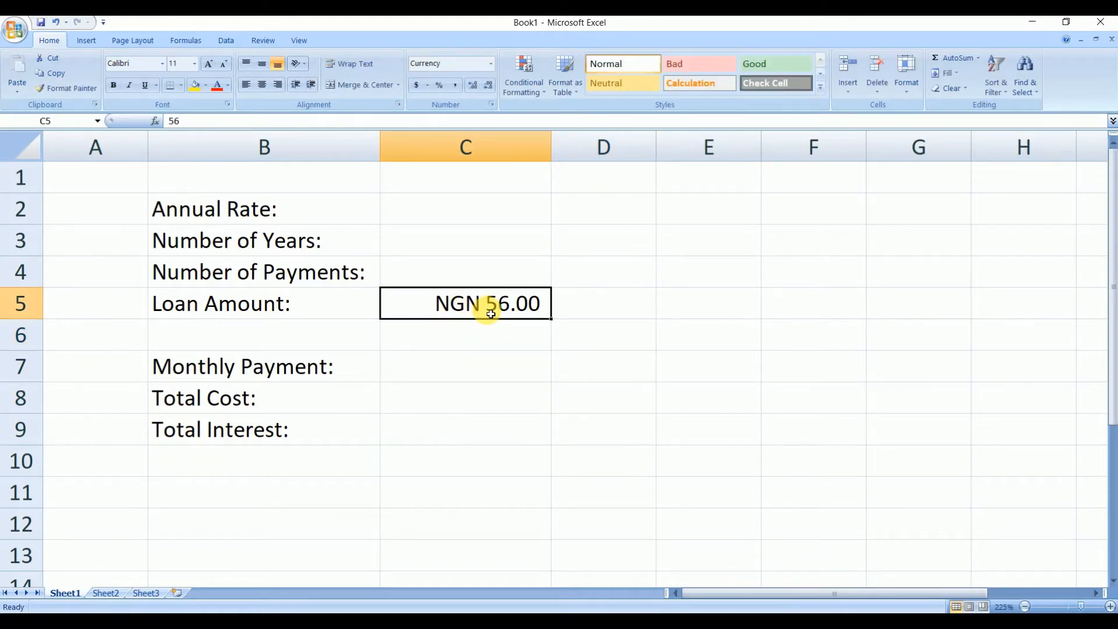
key(Delete)
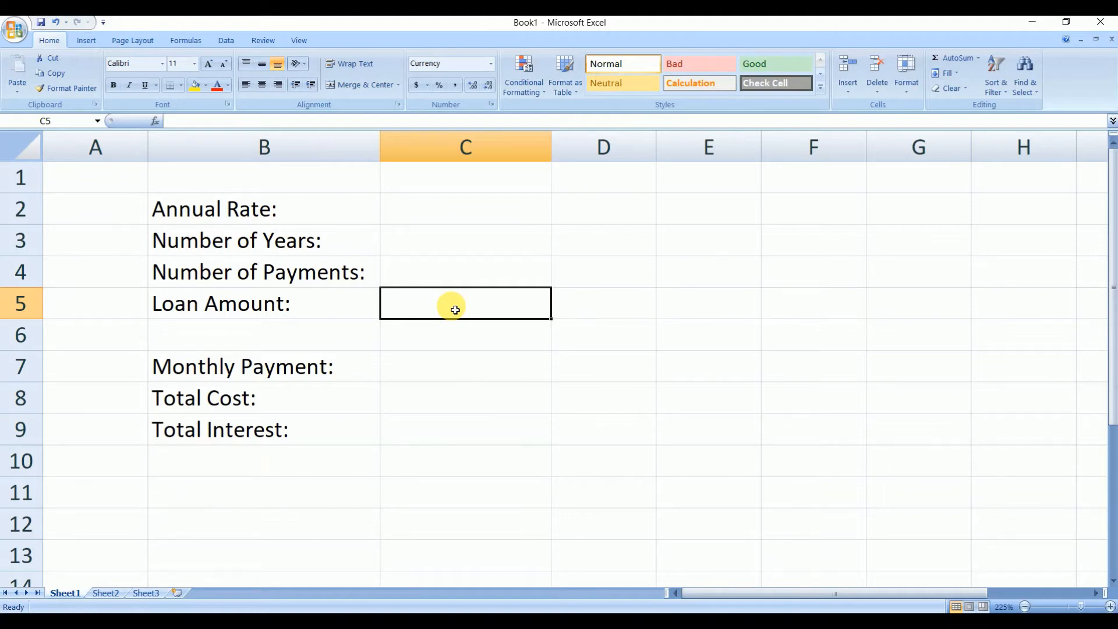
- Enter the loan amount 1000000 in C5 and widen column C to fit it
text(1000)
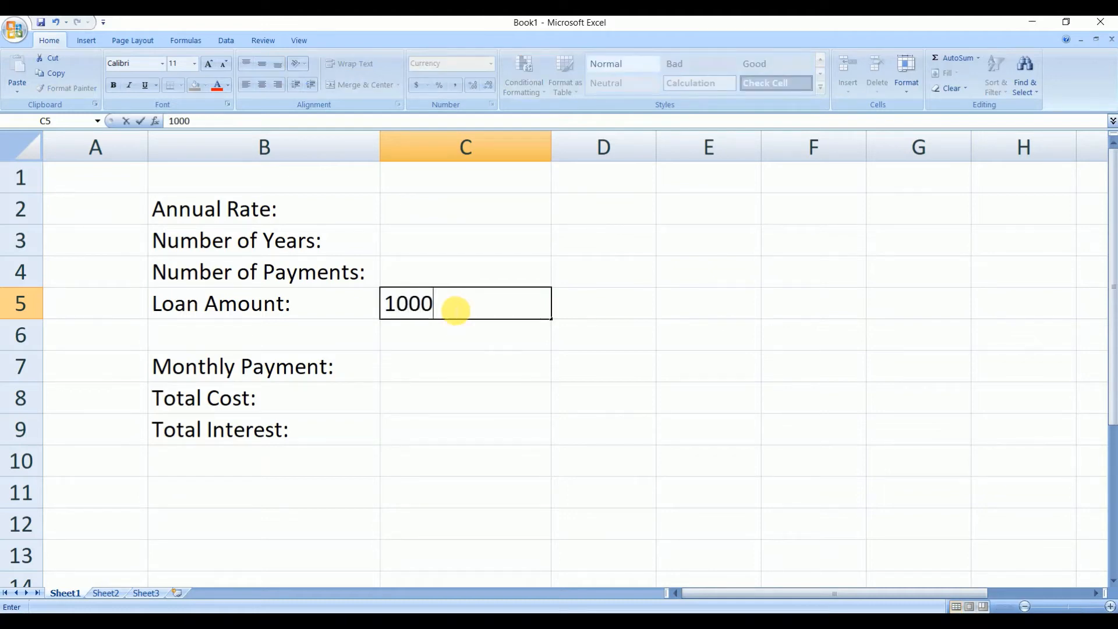
text(000)
click(600, 303)
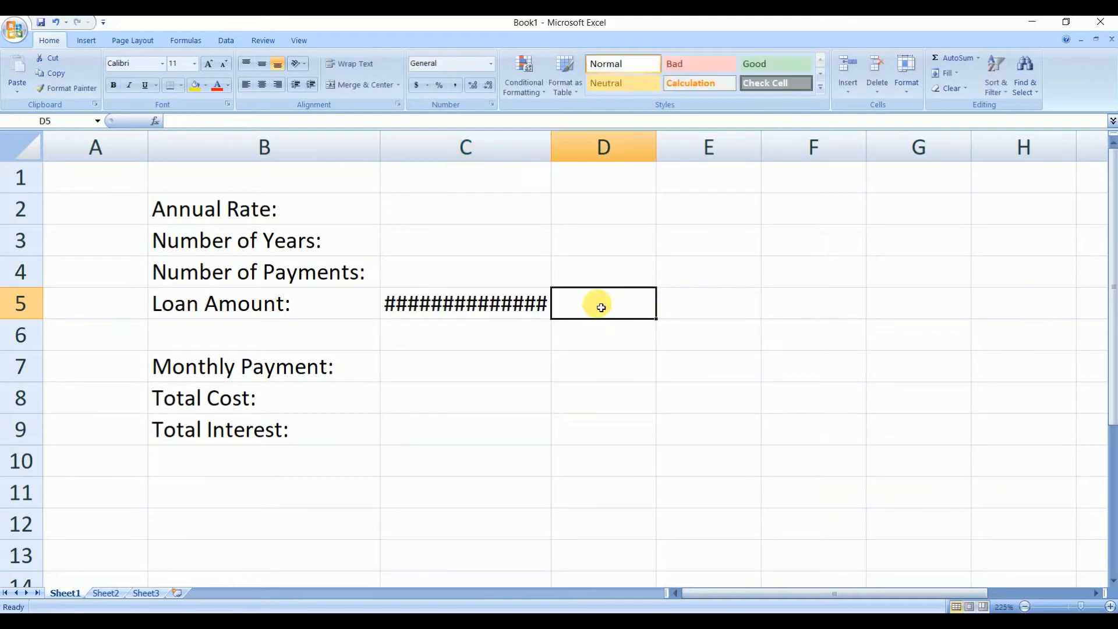
drag(559, 150, 580, 146)
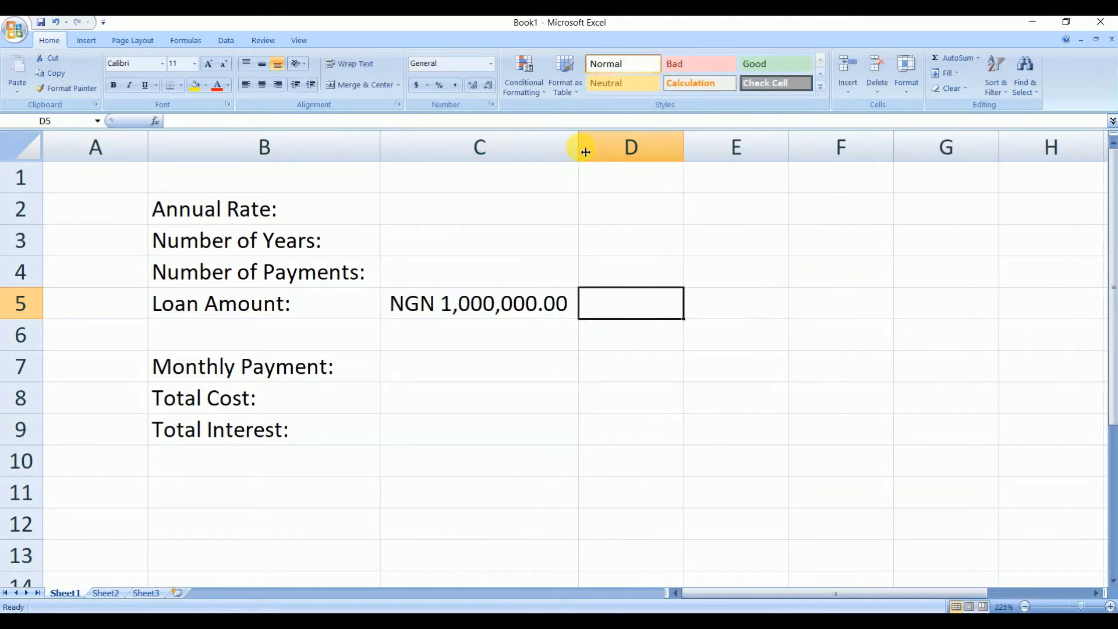
- Enter 10 as the number of years in C3
click(475, 215)
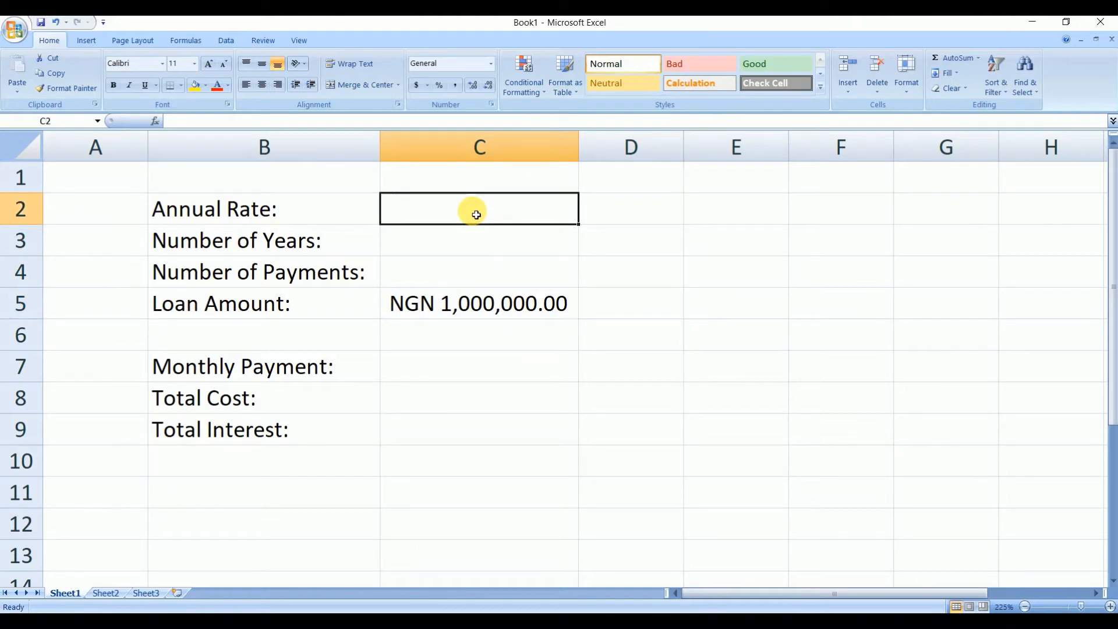
click(504, 246)
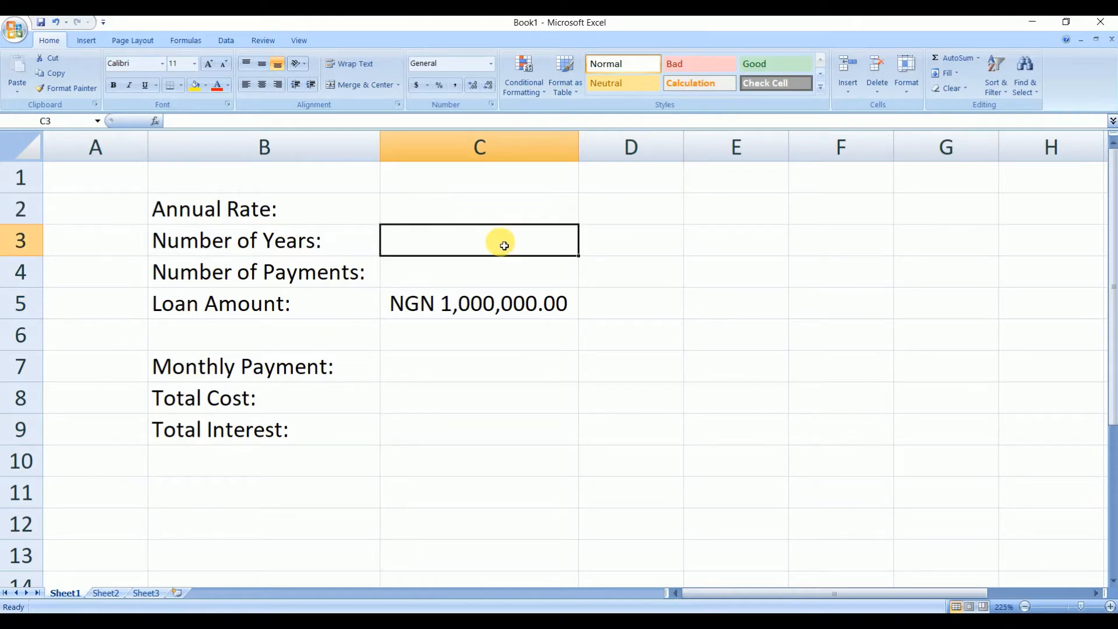
text(10)
- Enter the annual rate 5% in C2
click(488, 209)
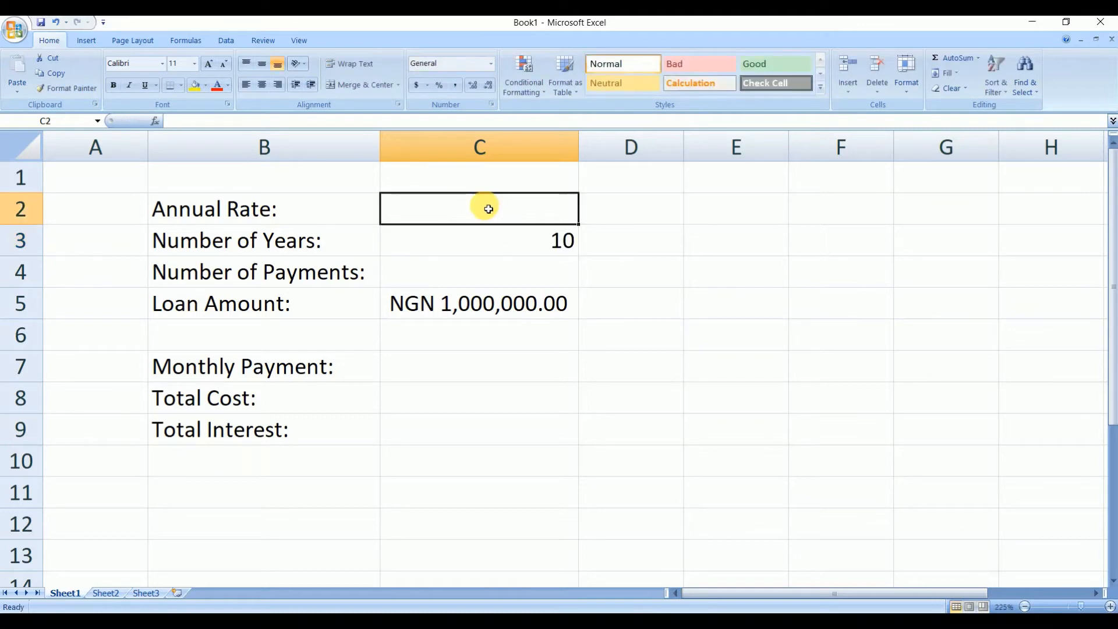
text(55)
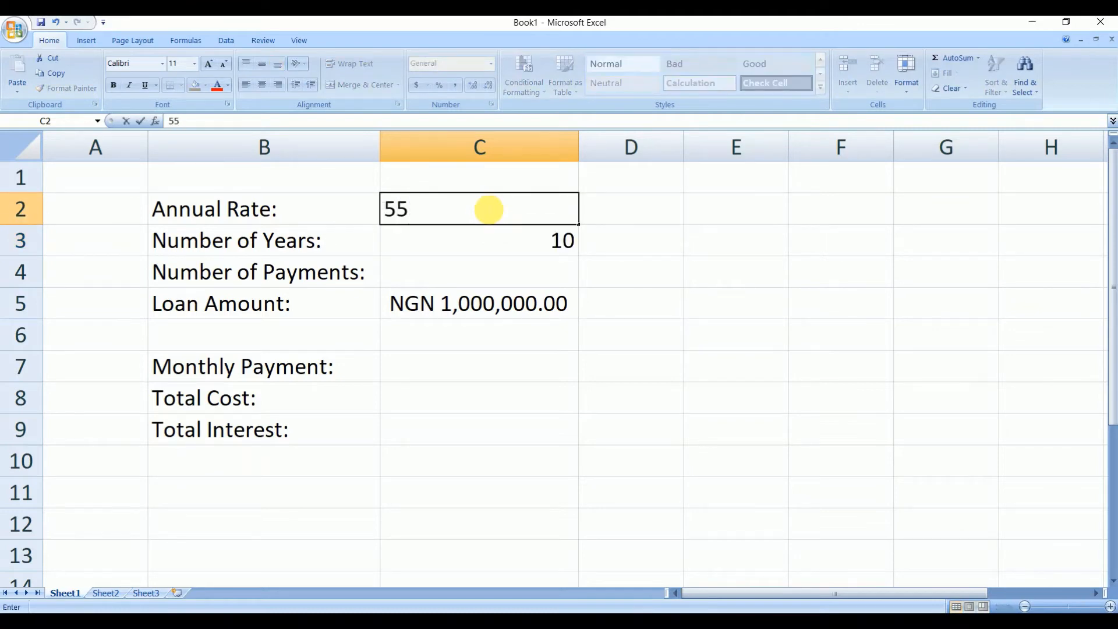
text(5)
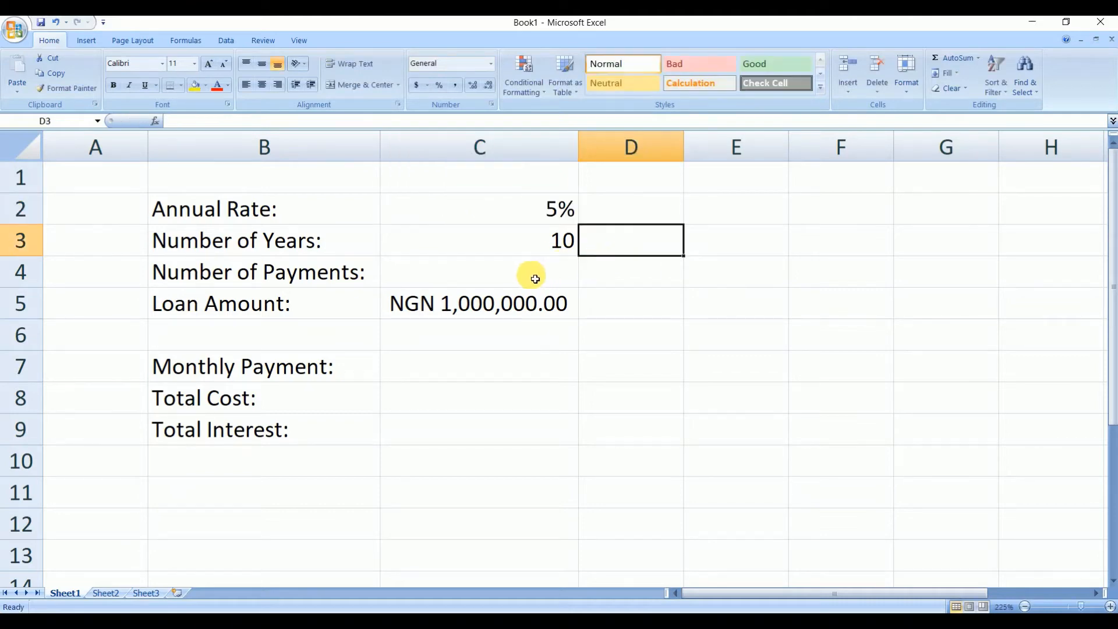
- Enter the formula =C3*12 in C4 for the number of payments
click(515, 275)
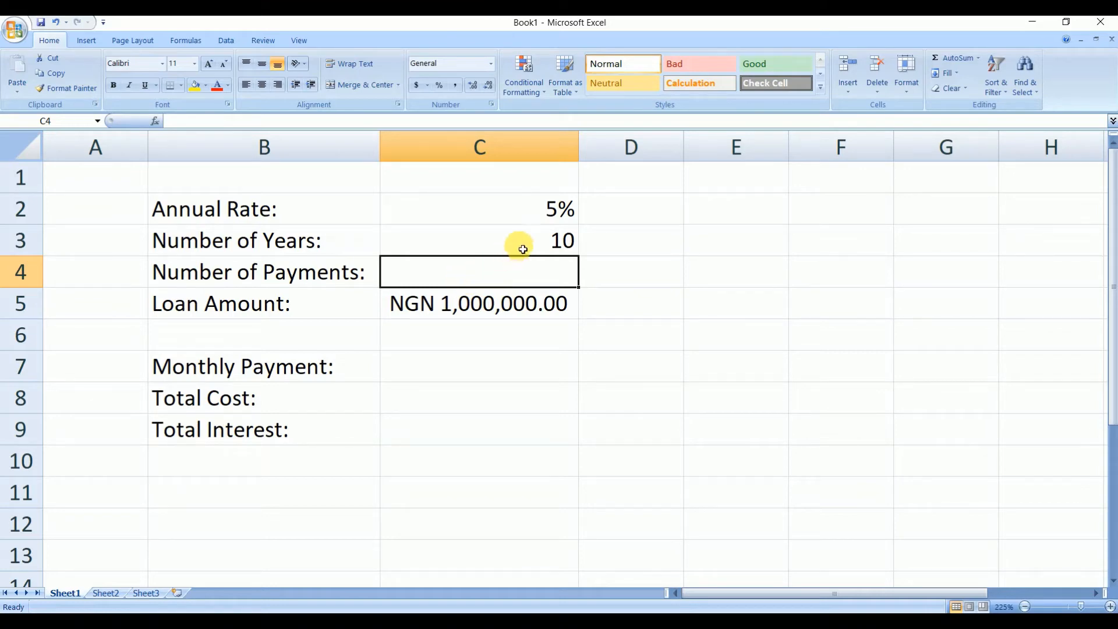
click(553, 246)
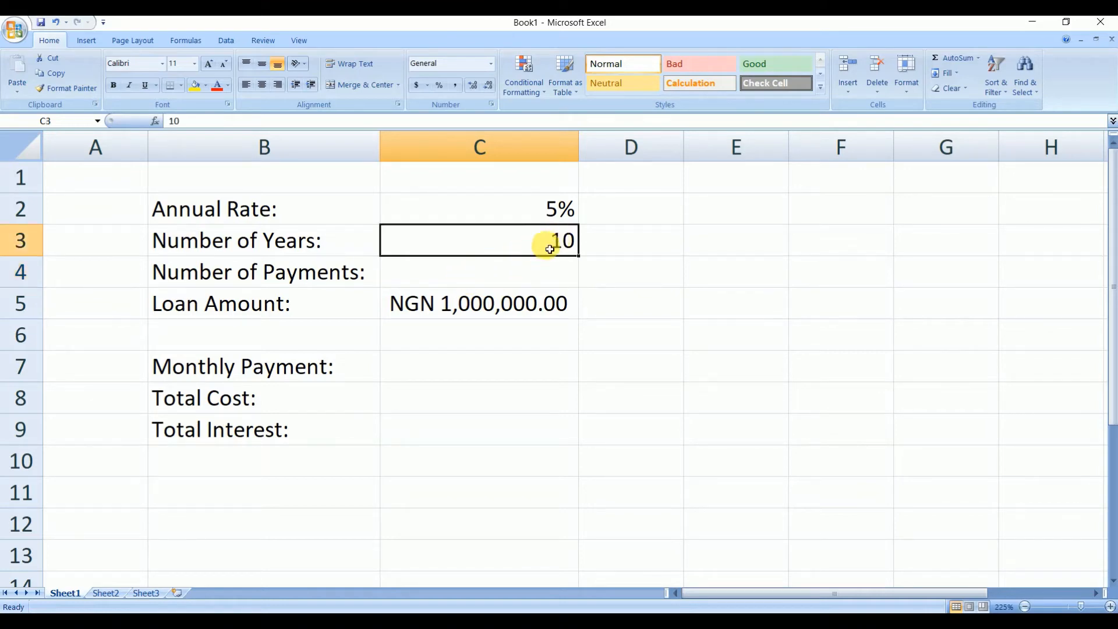
click(492, 269)
click(538, 238)
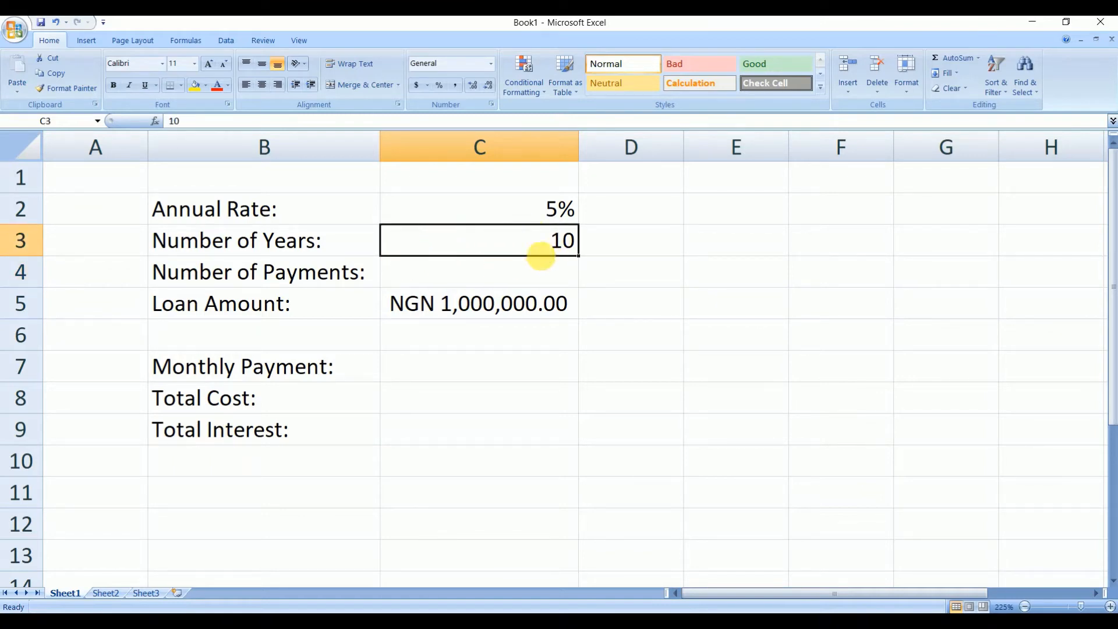
click(435, 272)
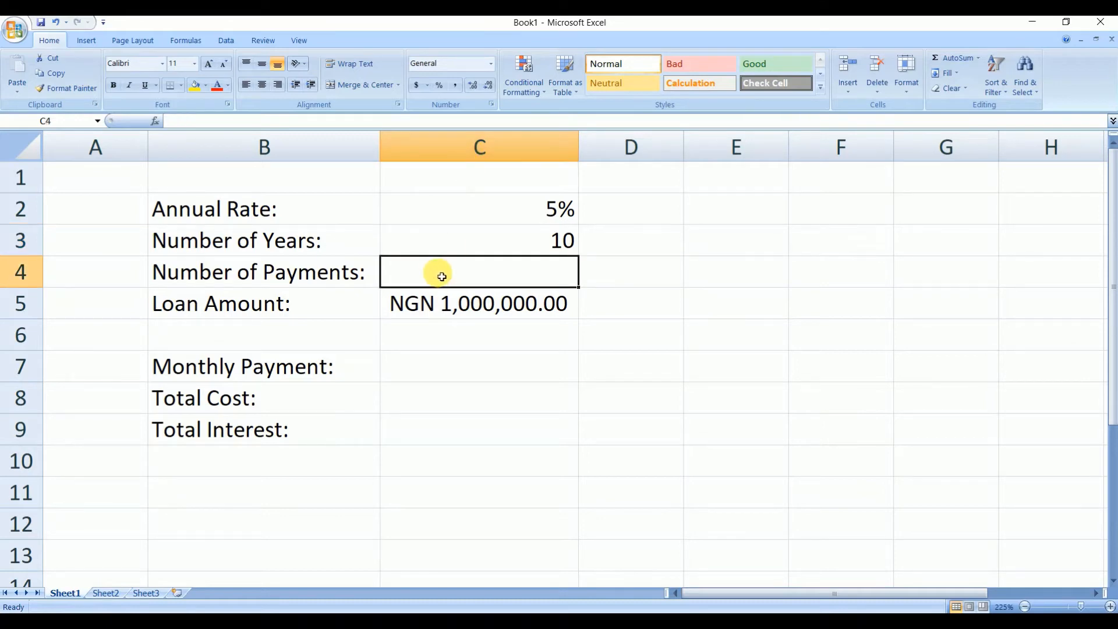
text(=c3)
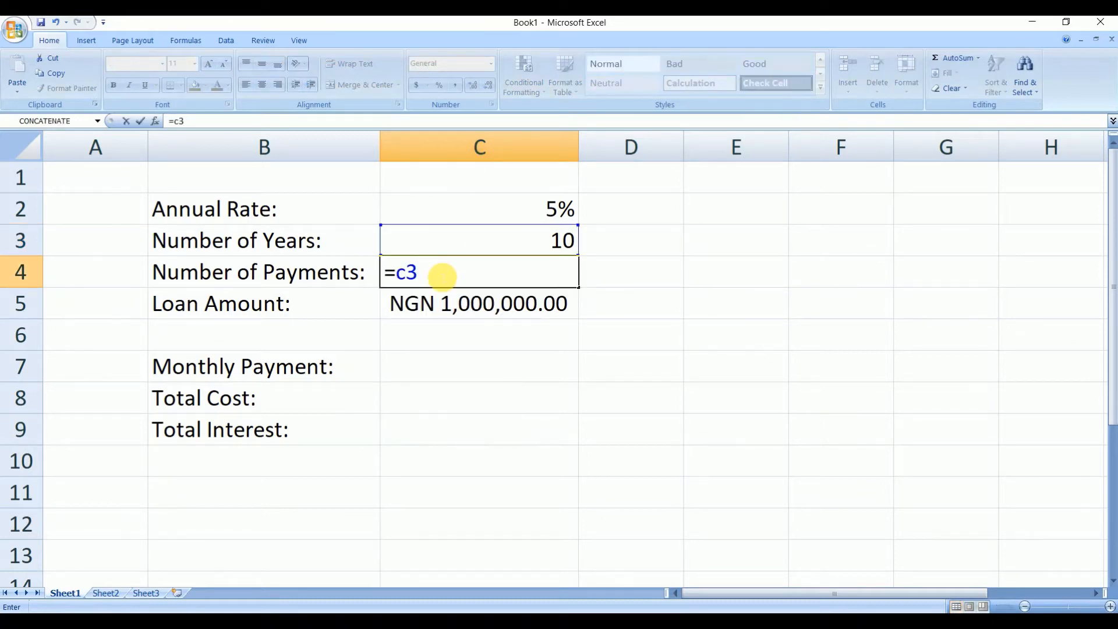
text(*12)
click(632, 285)
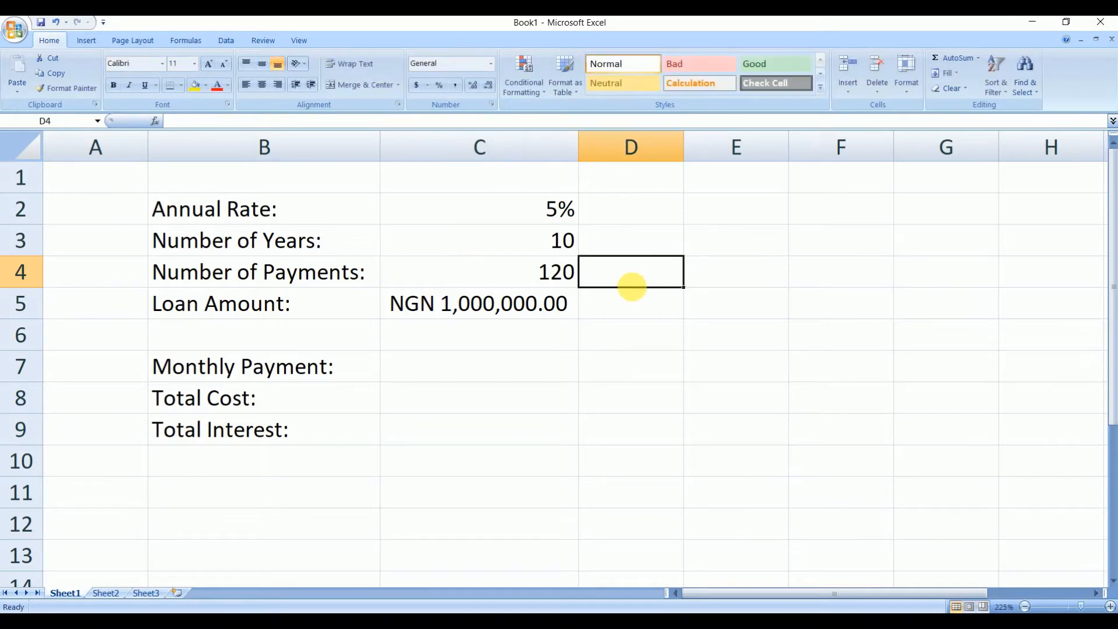
click(543, 281)
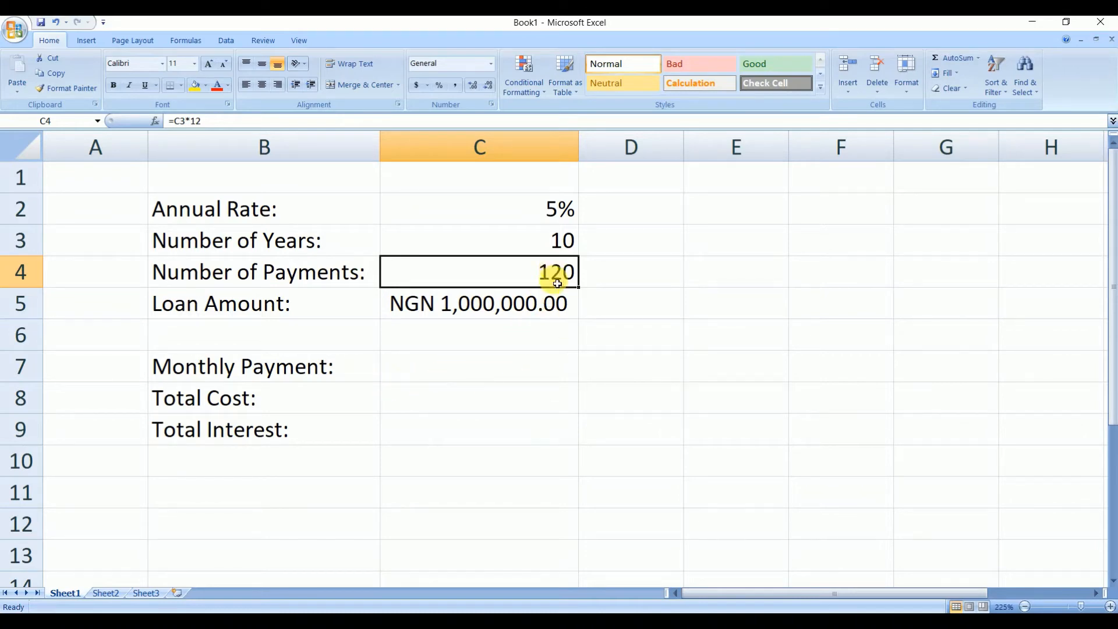
click(524, 367)
click(507, 387)
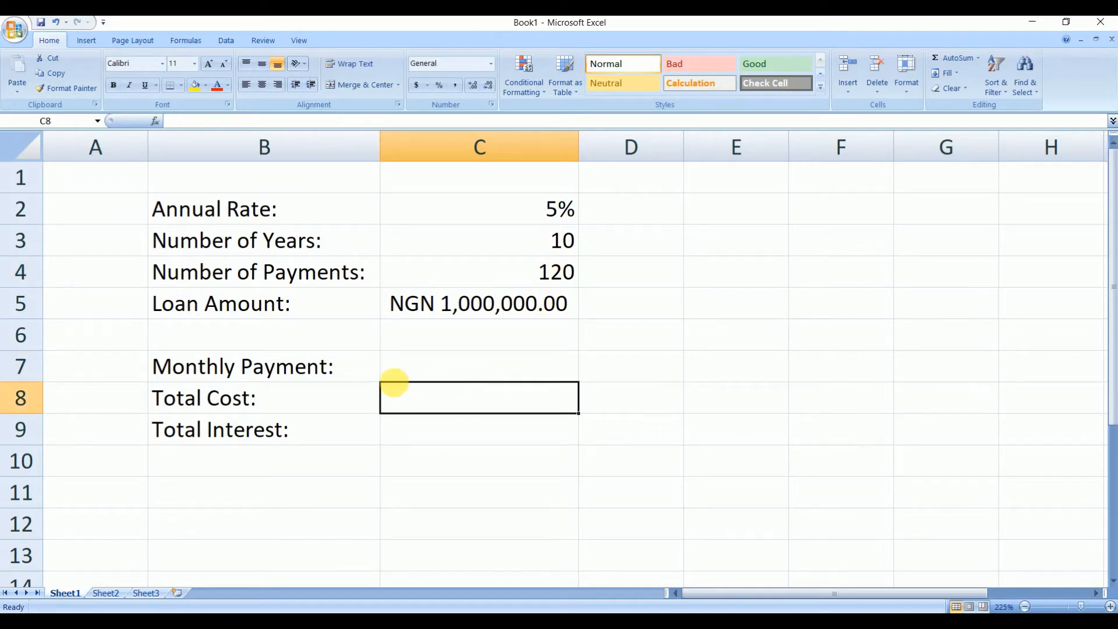
click(424, 371)
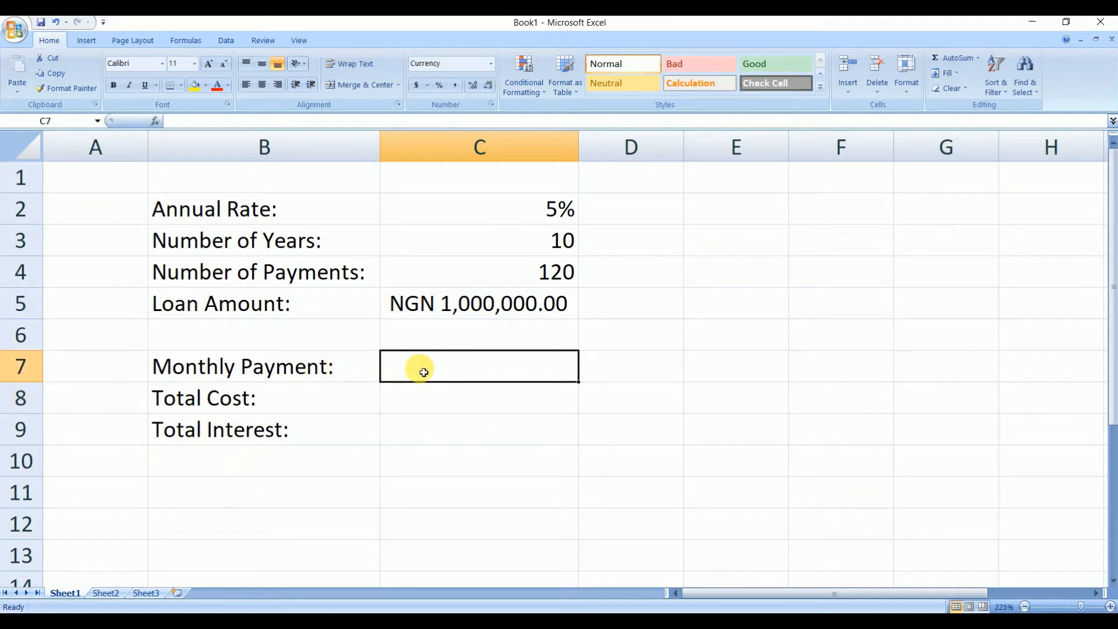
- Enter the formula =pmt(c2/12,c4,c5) in C7 for the monthly payment
text(=pmt)
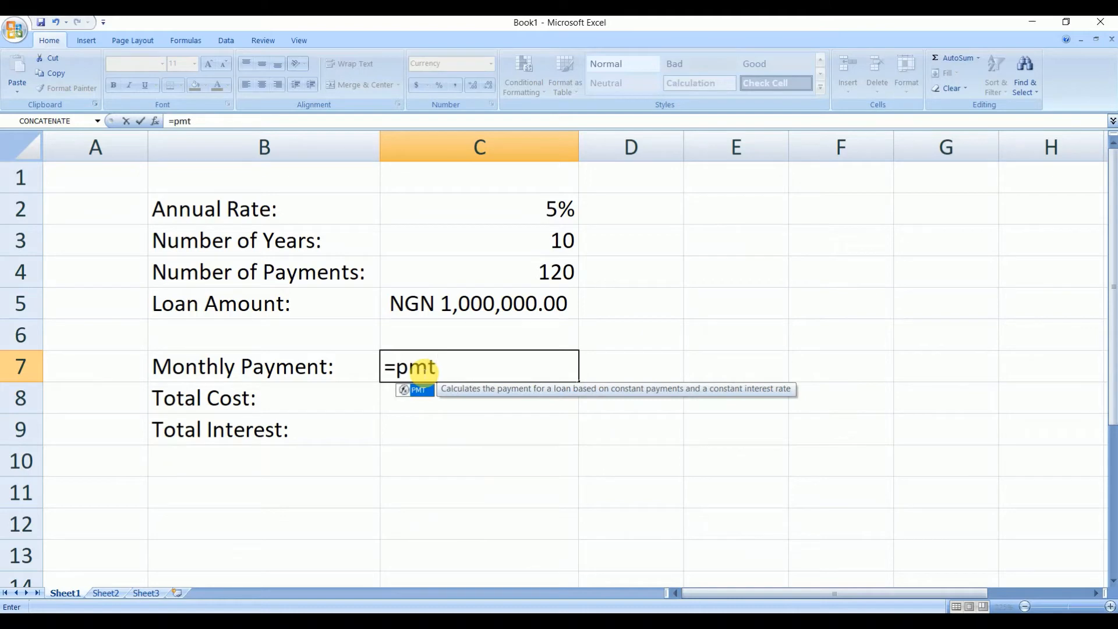
text(()
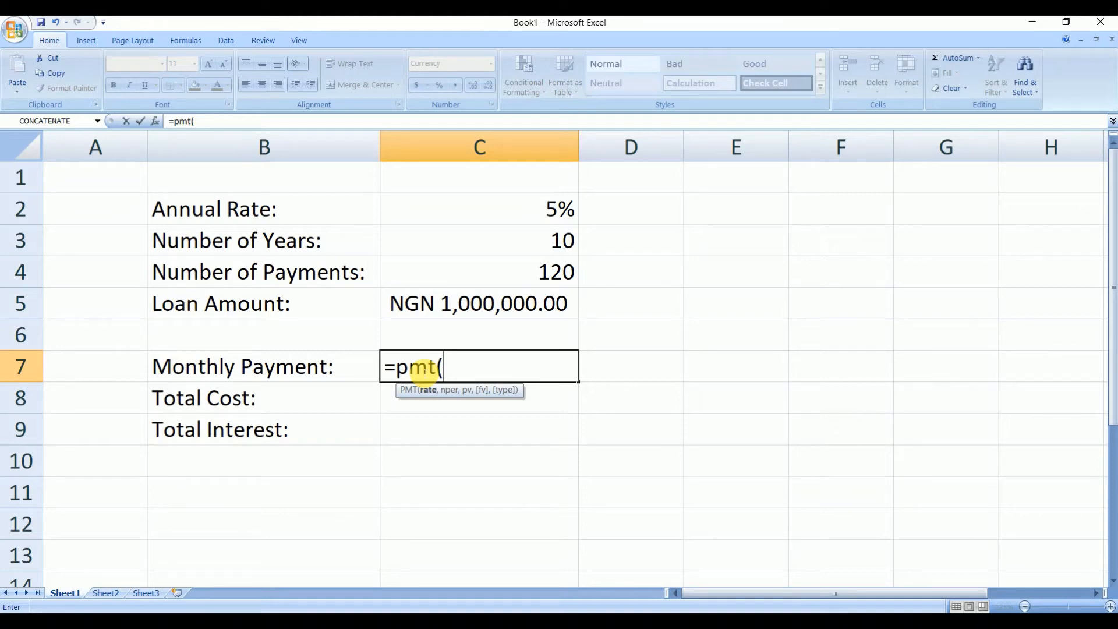
text(c)
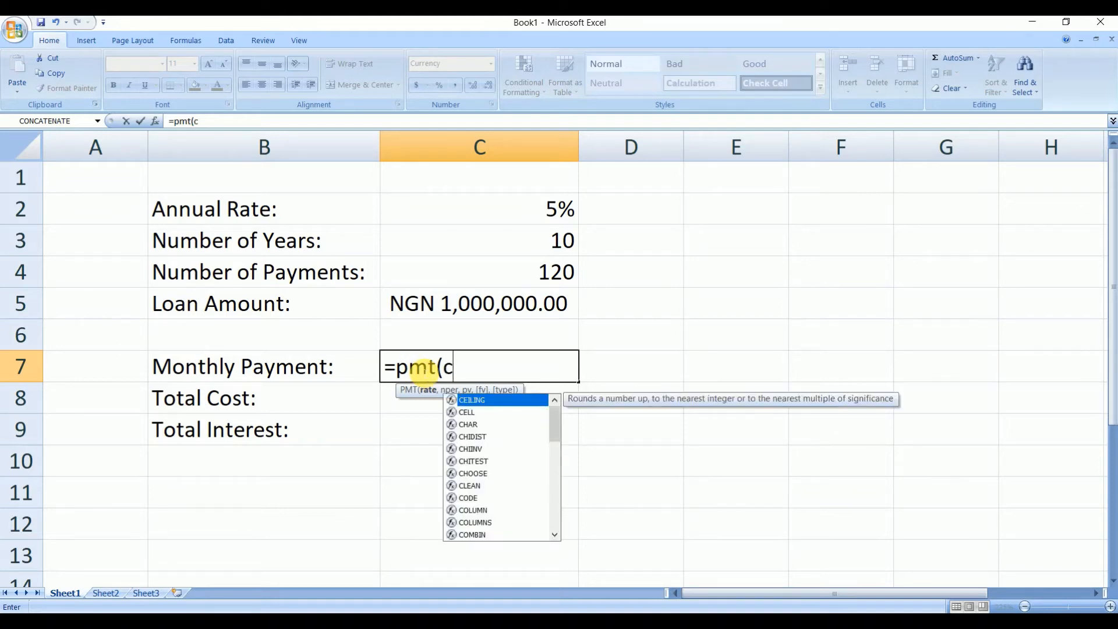
text(2)
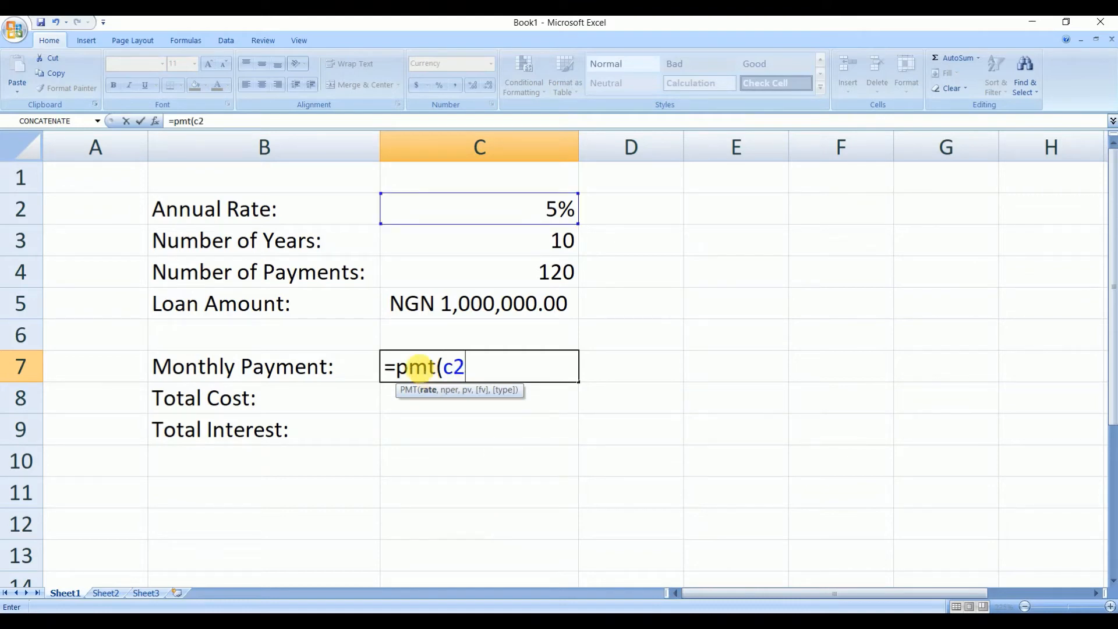
text(/12,)
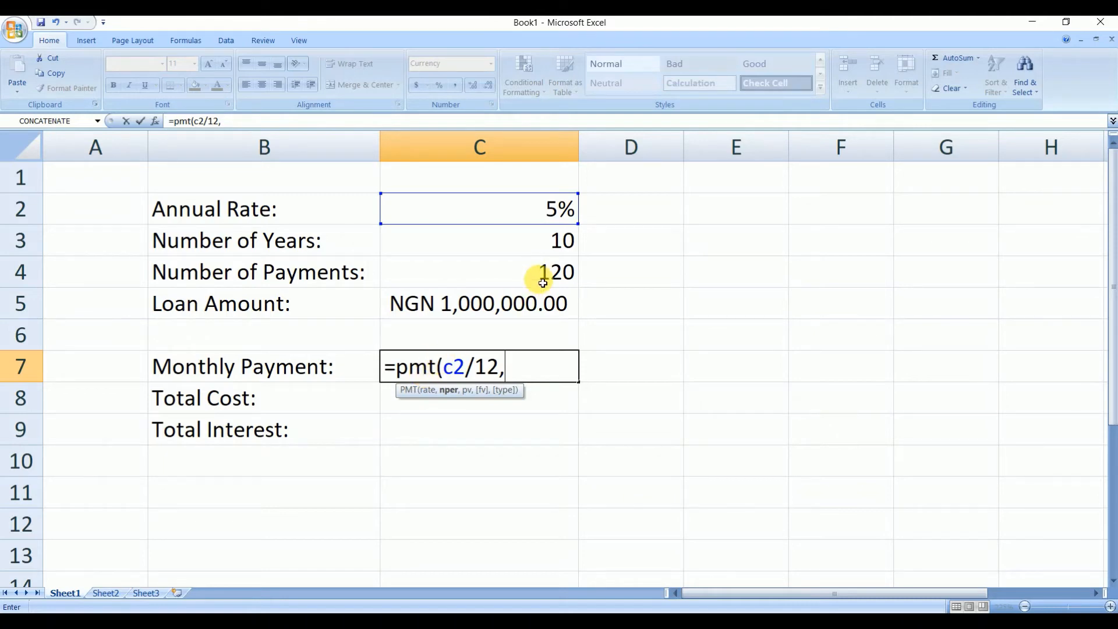
text(c4)
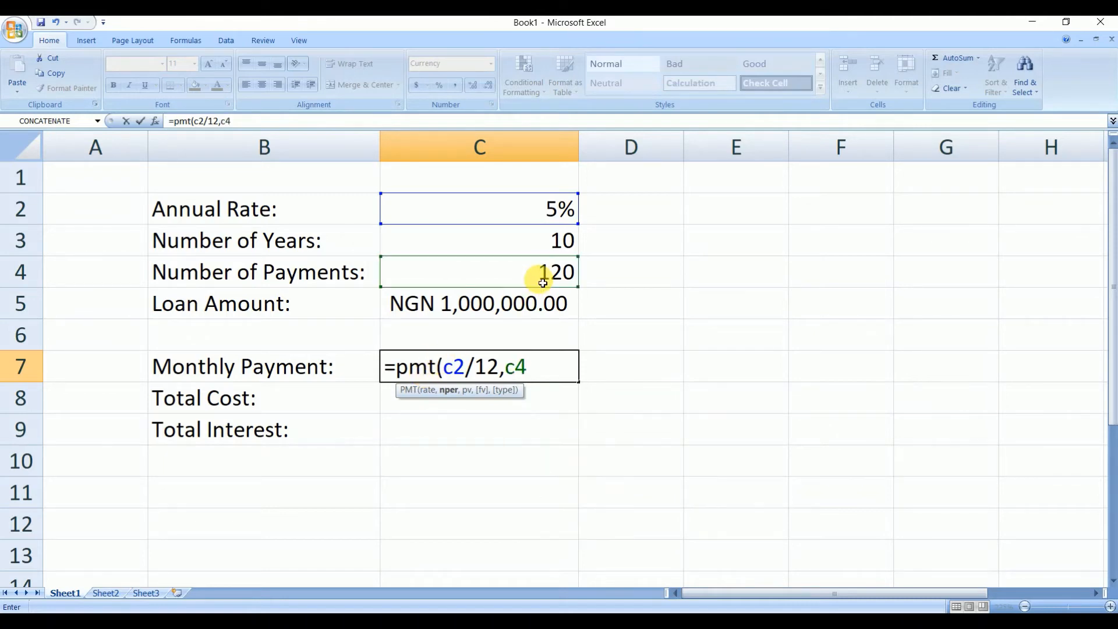
text(,)
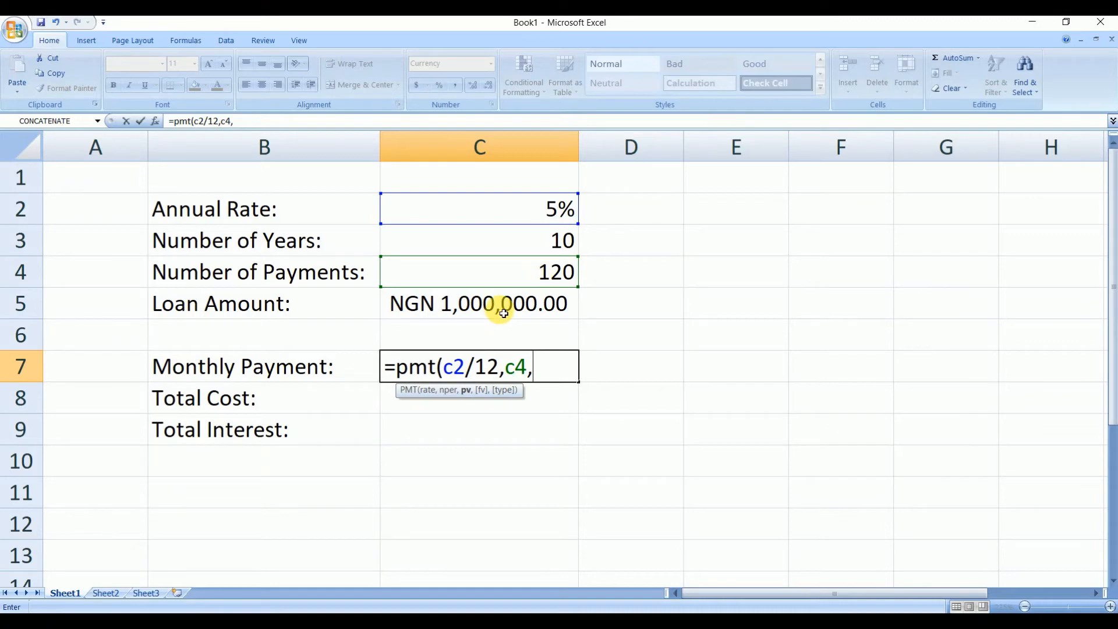
text(c)
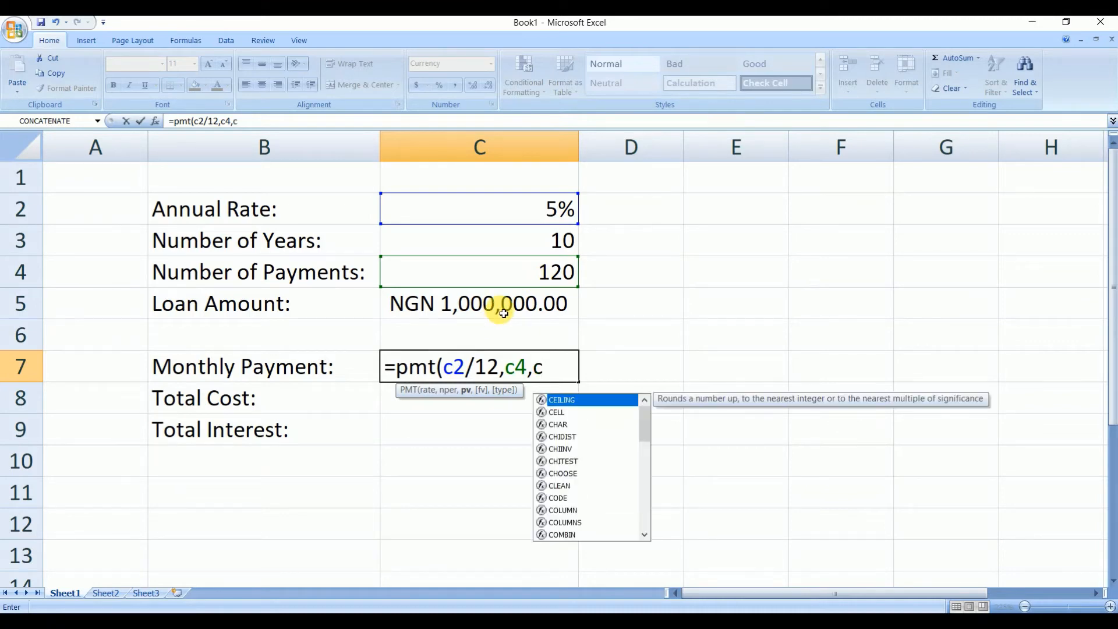
text(5))
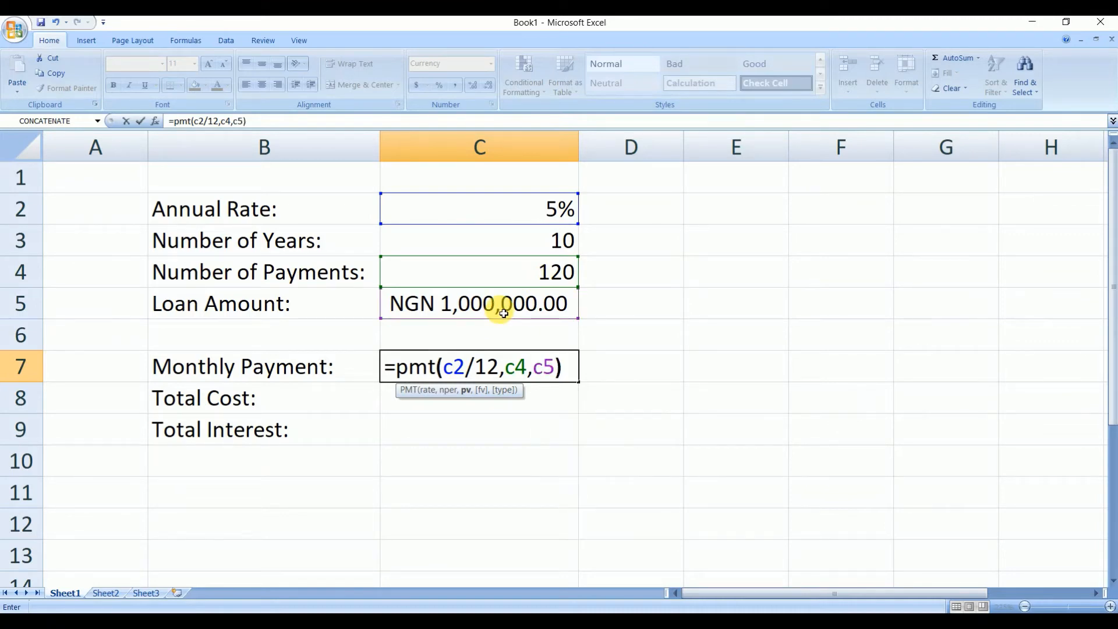
key(Return)
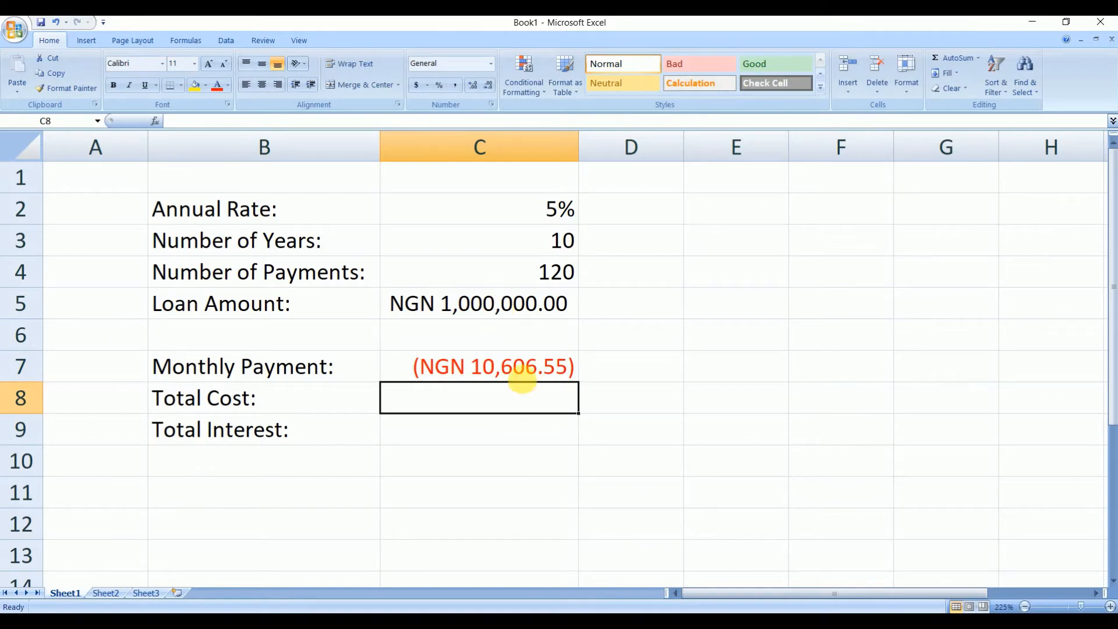
- Edit the C7 formula to put a minus sign before PMT so the monthly payment is positive
click(513, 368)
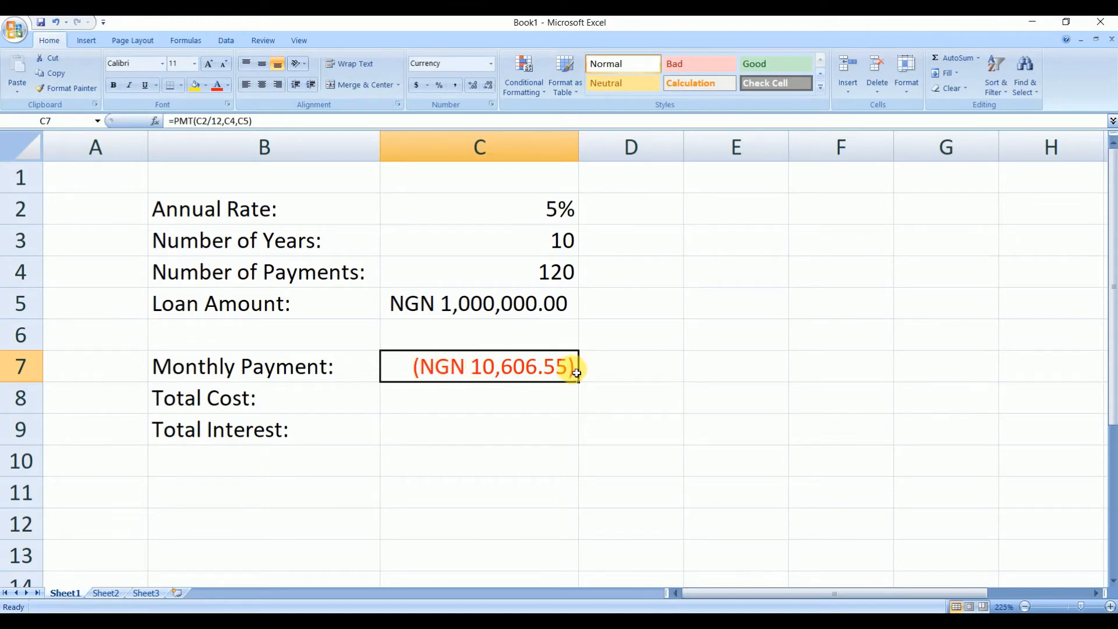
click(481, 394)
click(474, 368)
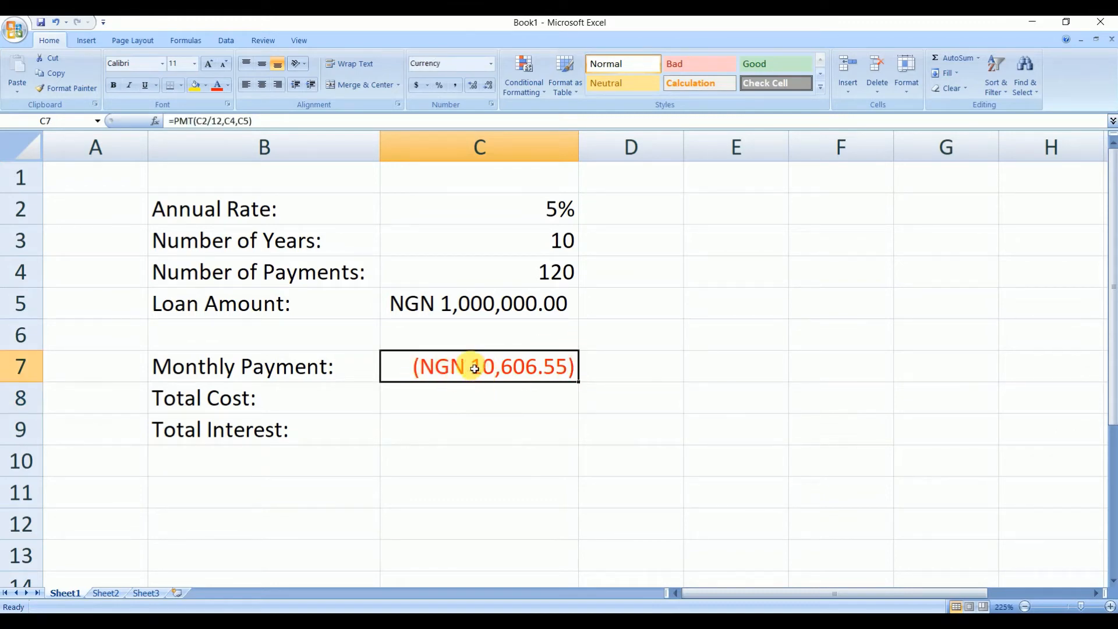
click(174, 121)
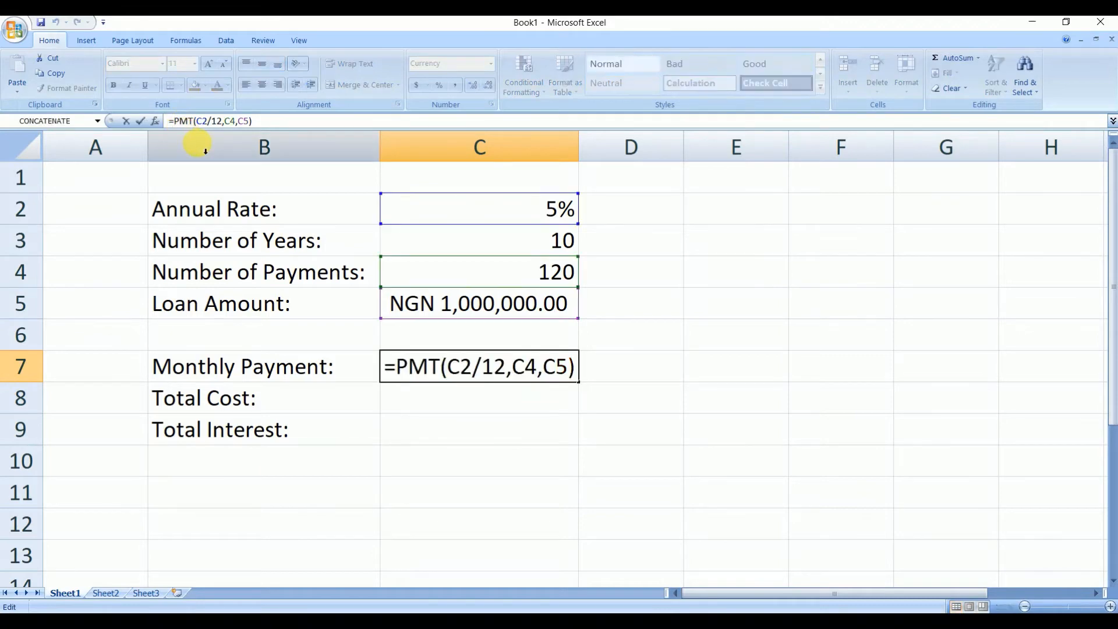
text(-)
key(Return)
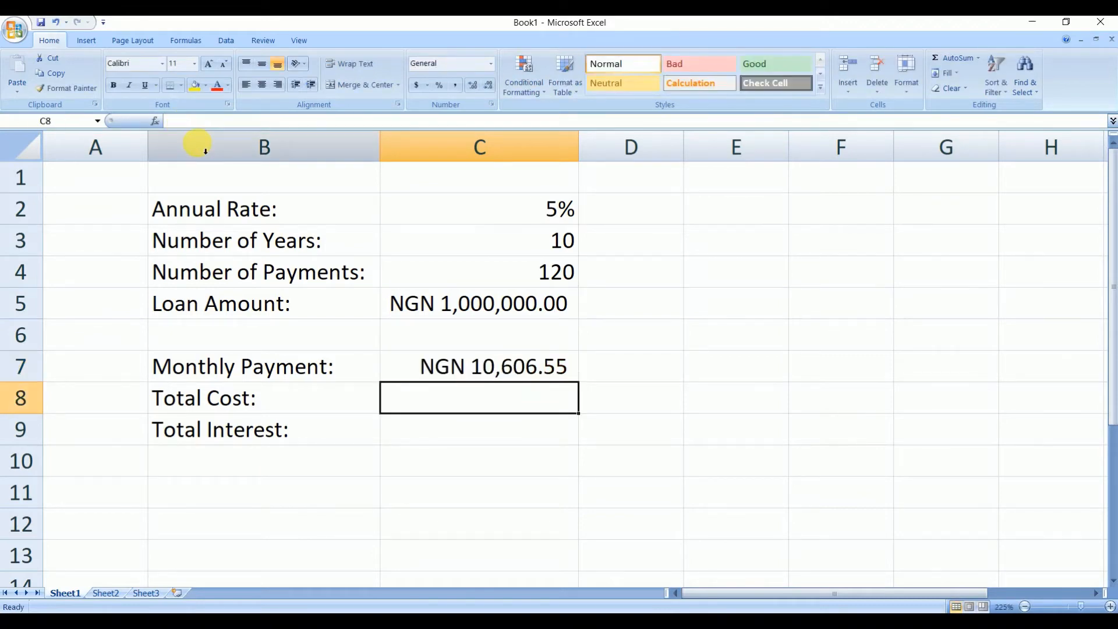
- Enter the formula =c7*c4 in C8 for the total cost
click(496, 375)
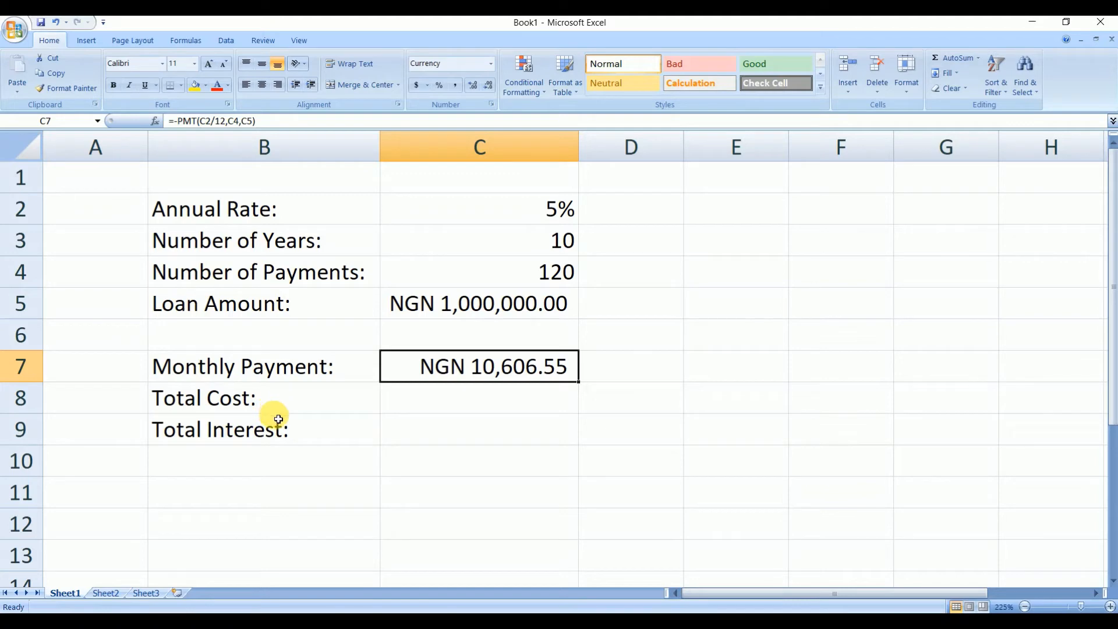
click(439, 408)
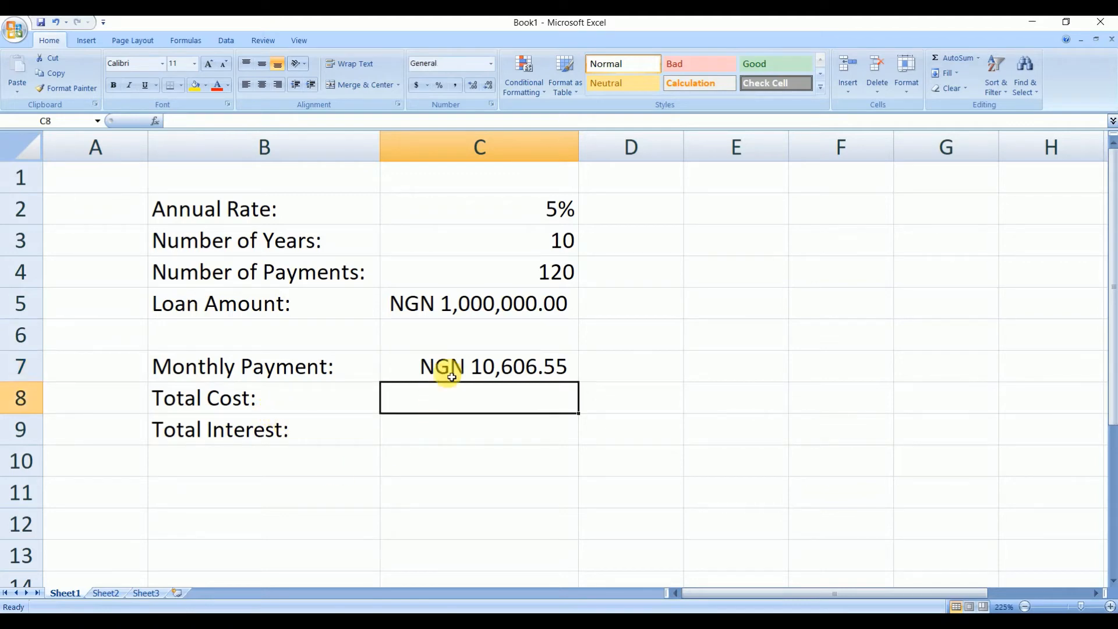
click(456, 371)
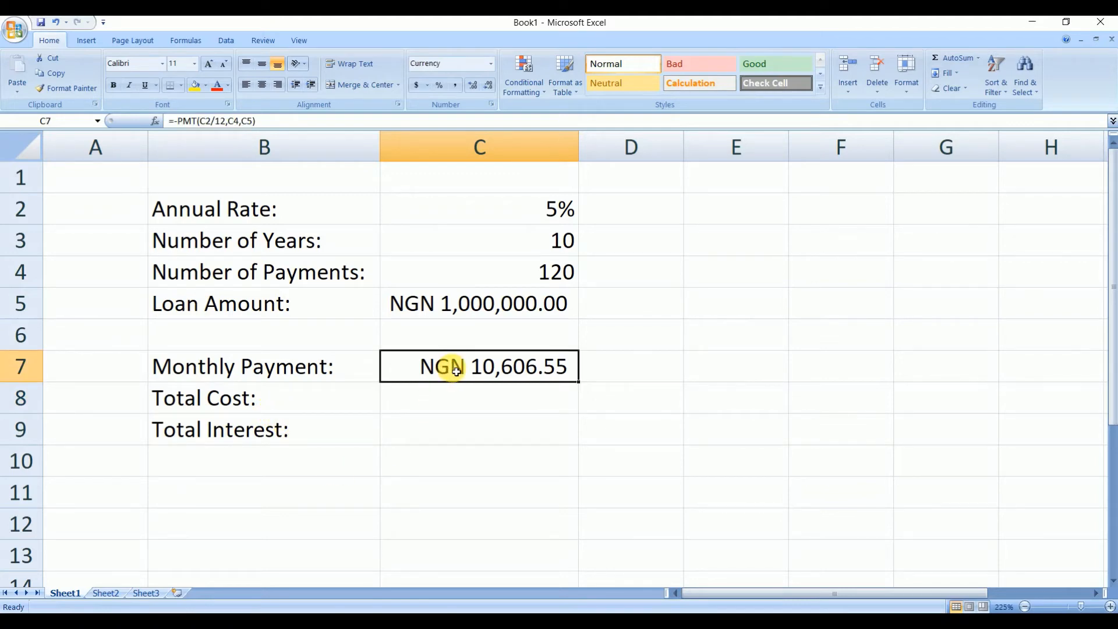
click(451, 403)
text(=)
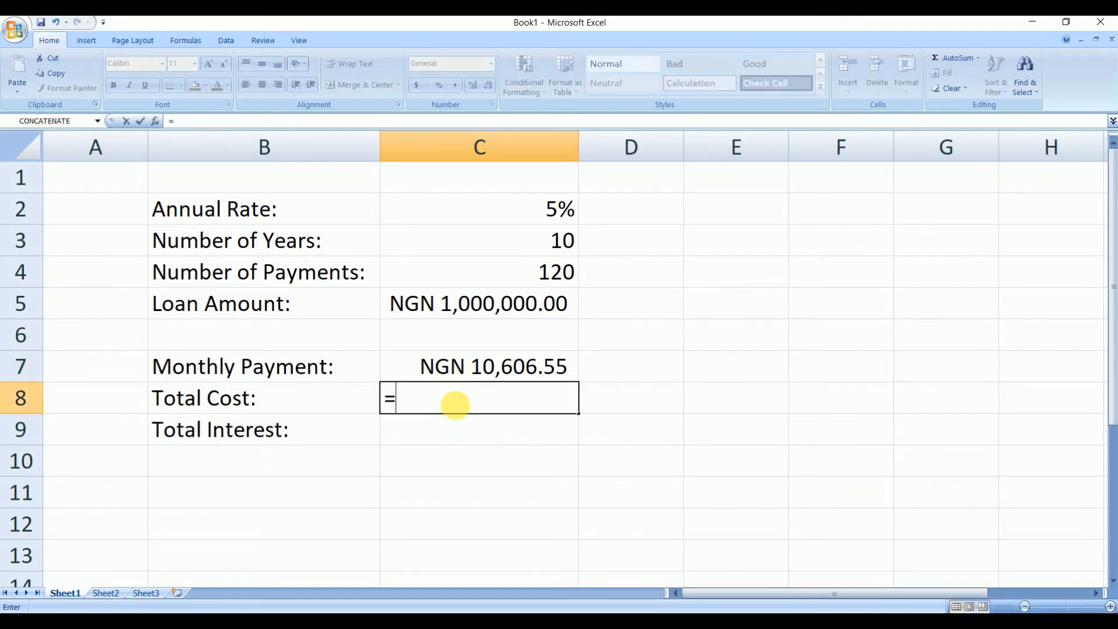
text(c7)
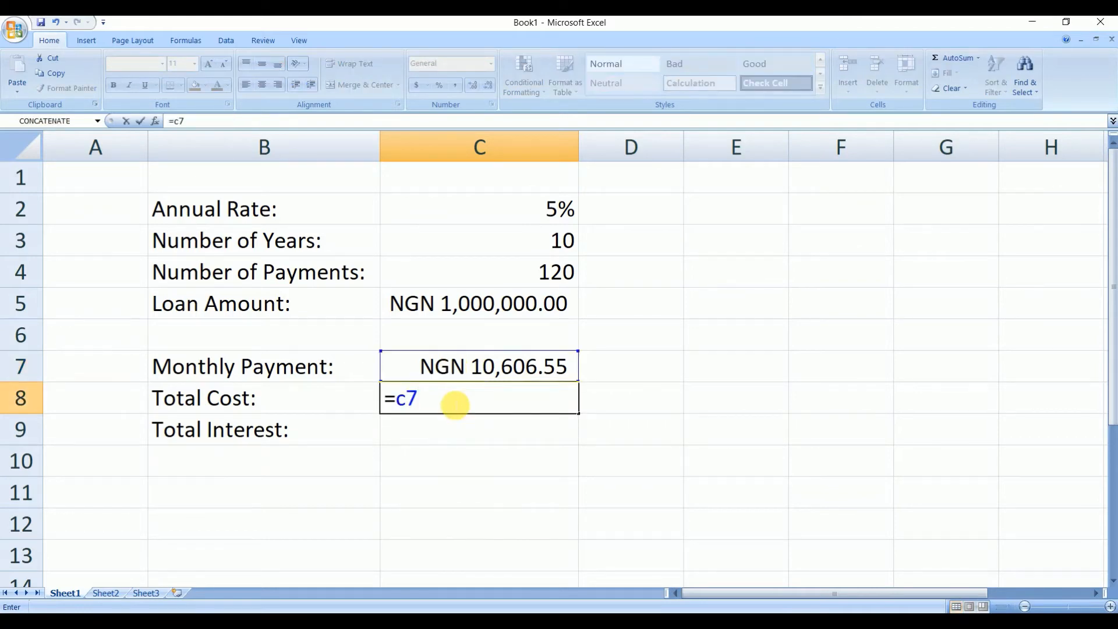
text(*)
text(c4)
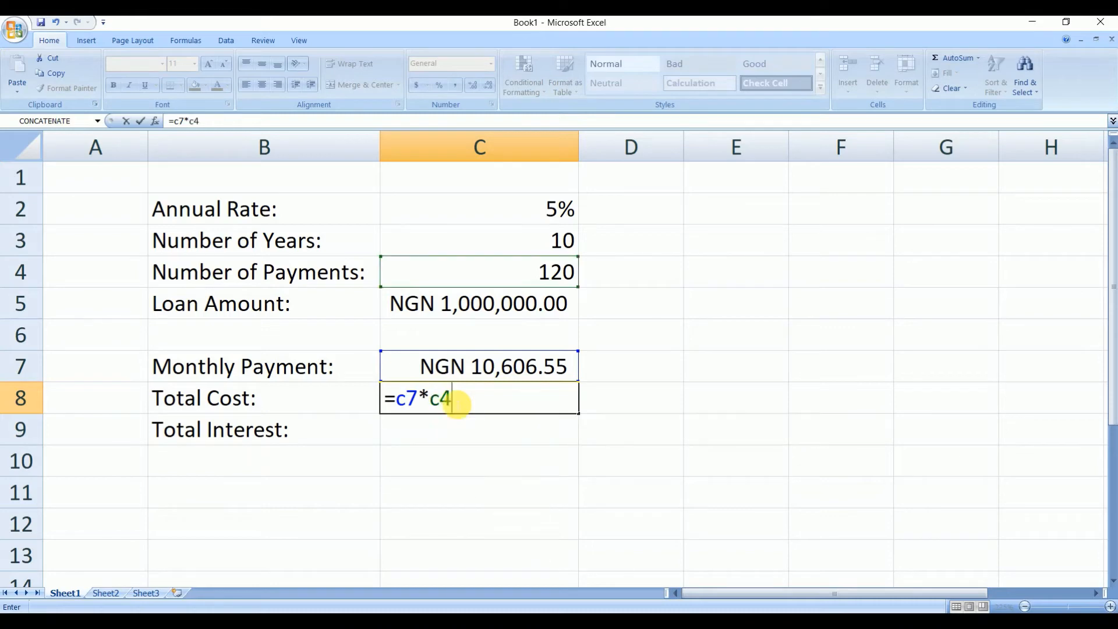
key(Return)
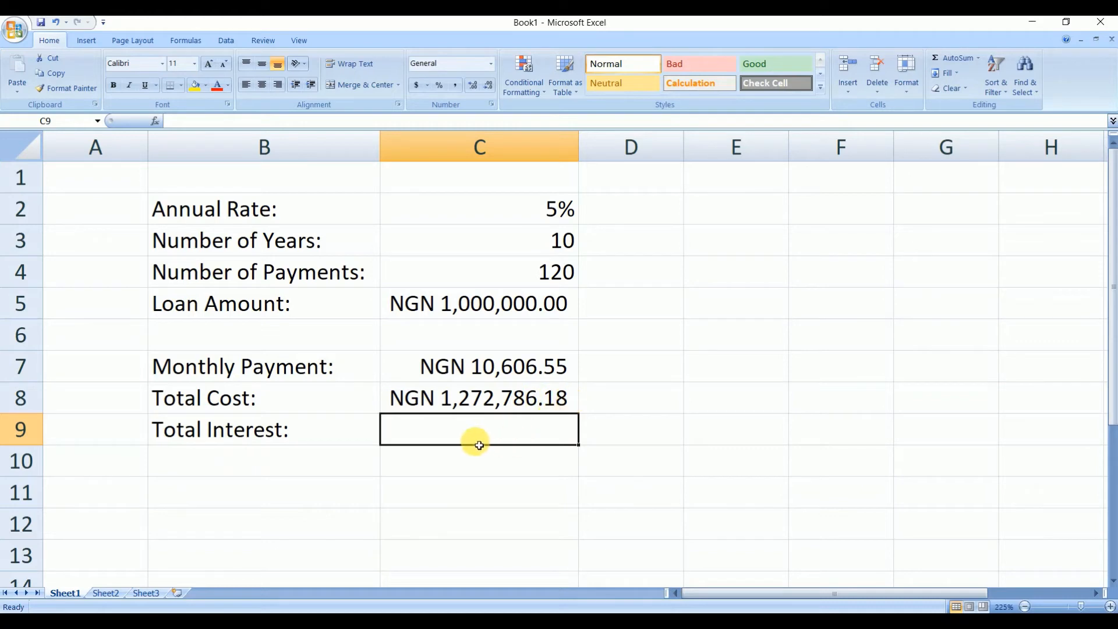
- Enter the formula =c8-c5 in C9 for the total interest
click(502, 402)
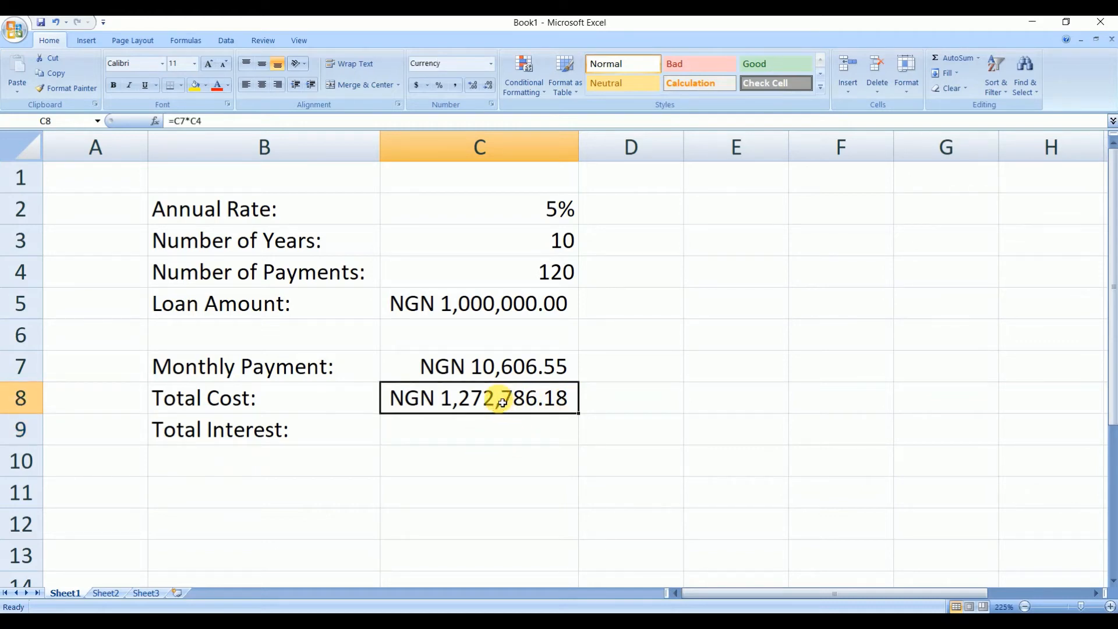
click(499, 304)
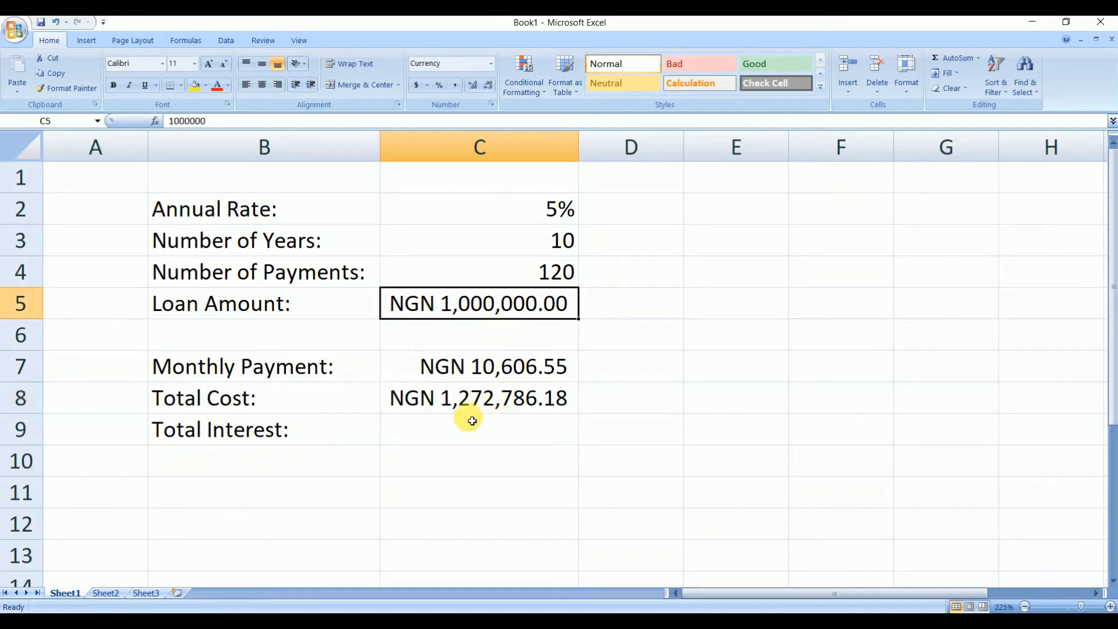
click(471, 396)
click(474, 305)
click(464, 440)
text(=)
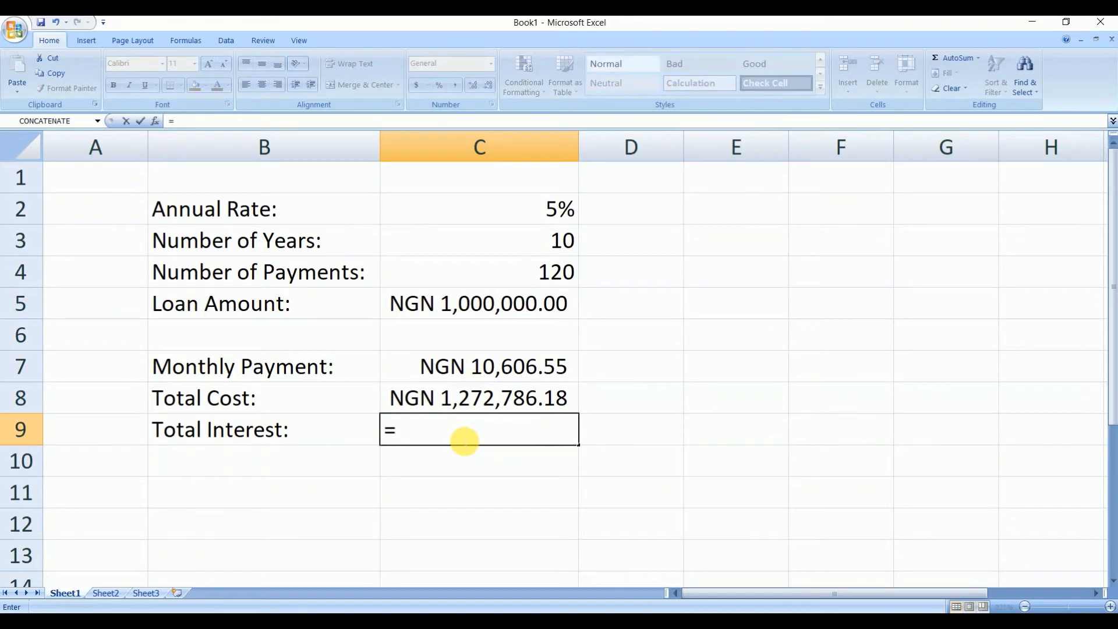
text(c)
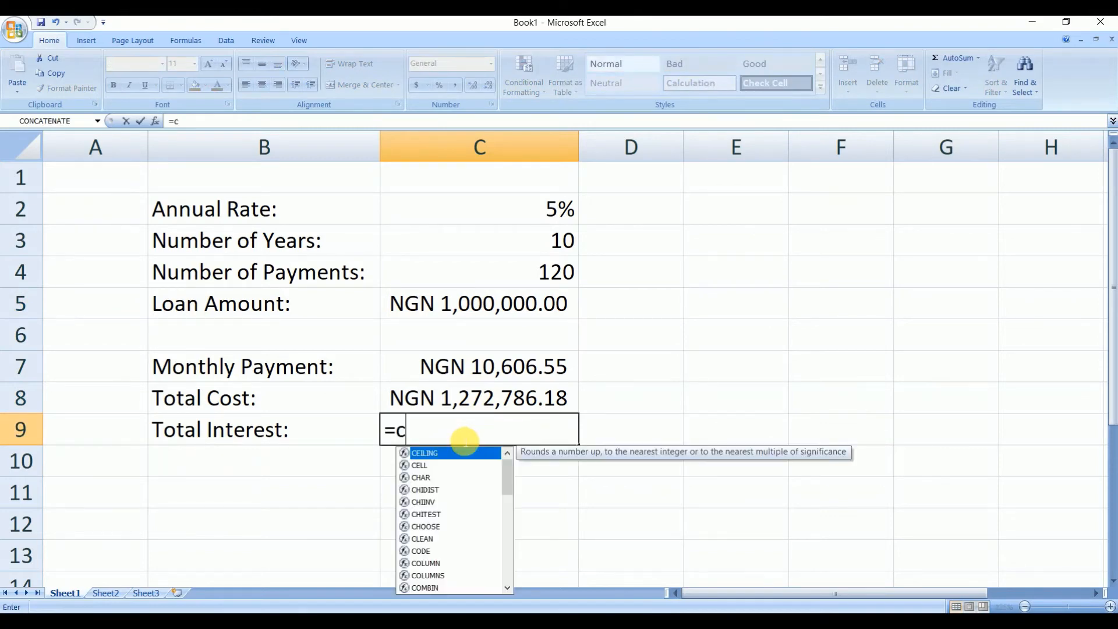
text(8)
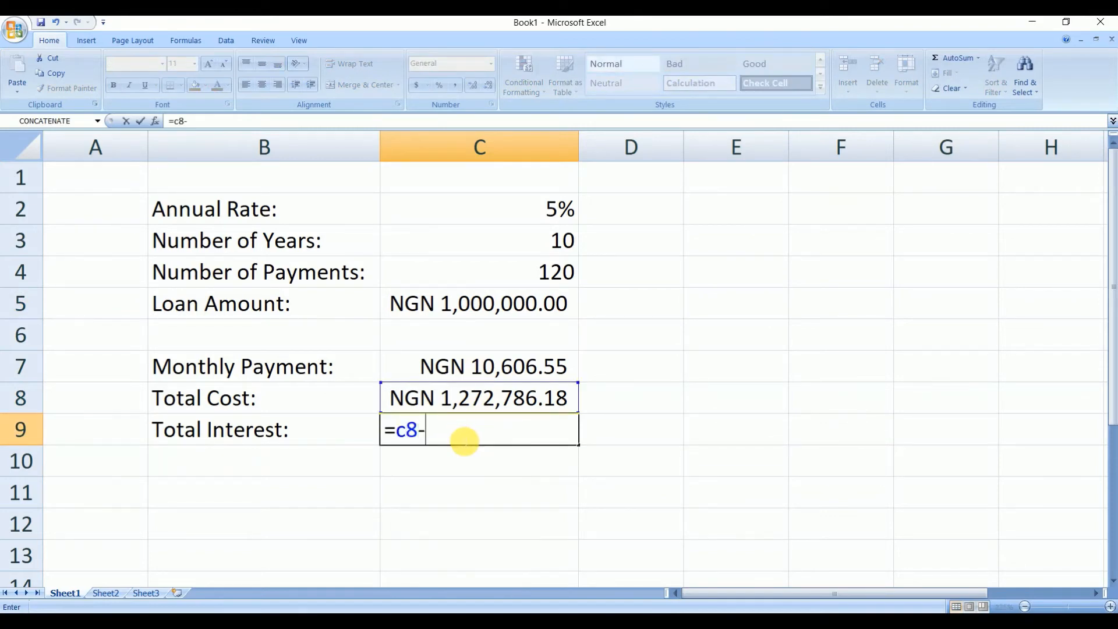
text(-c)
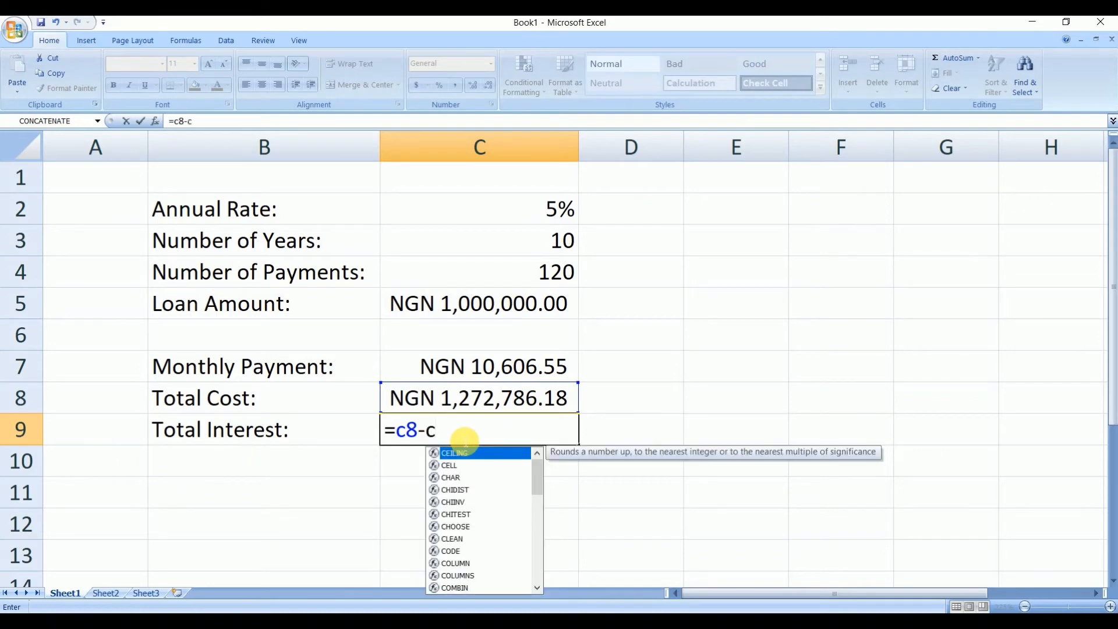
text(5)
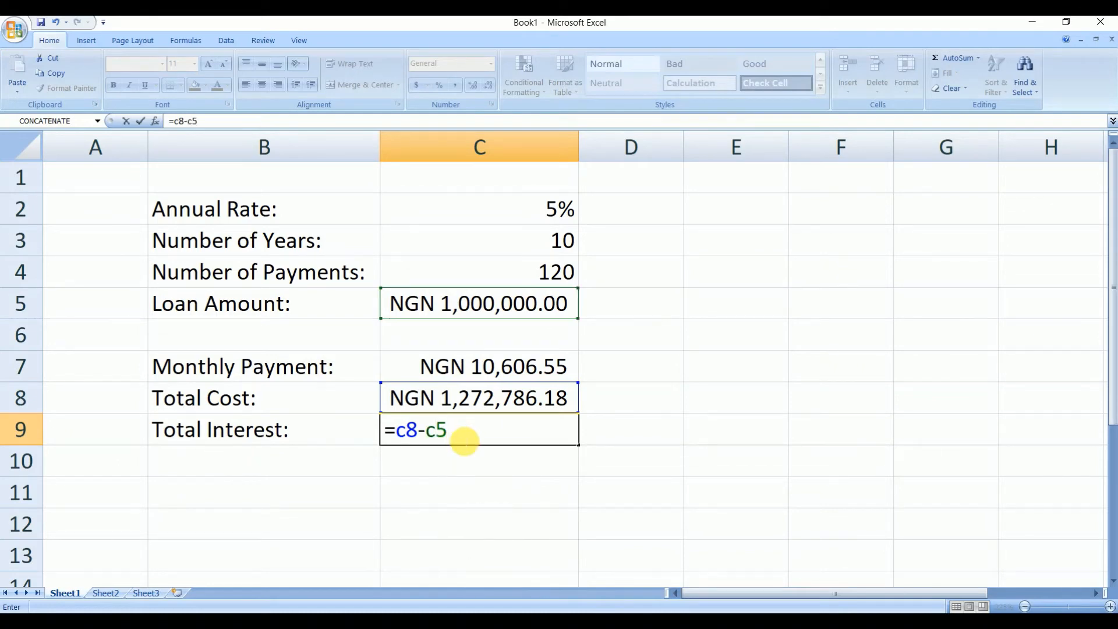
key(Return)
click(522, 491)
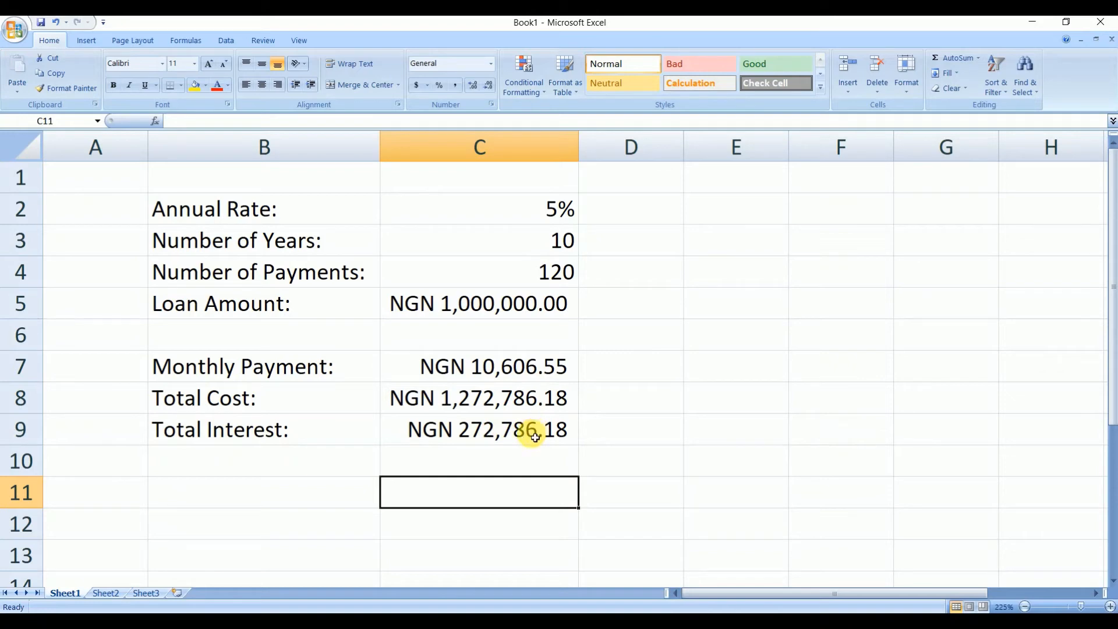
- Review the input cells and the monthly payment formula one by one
click(530, 306)
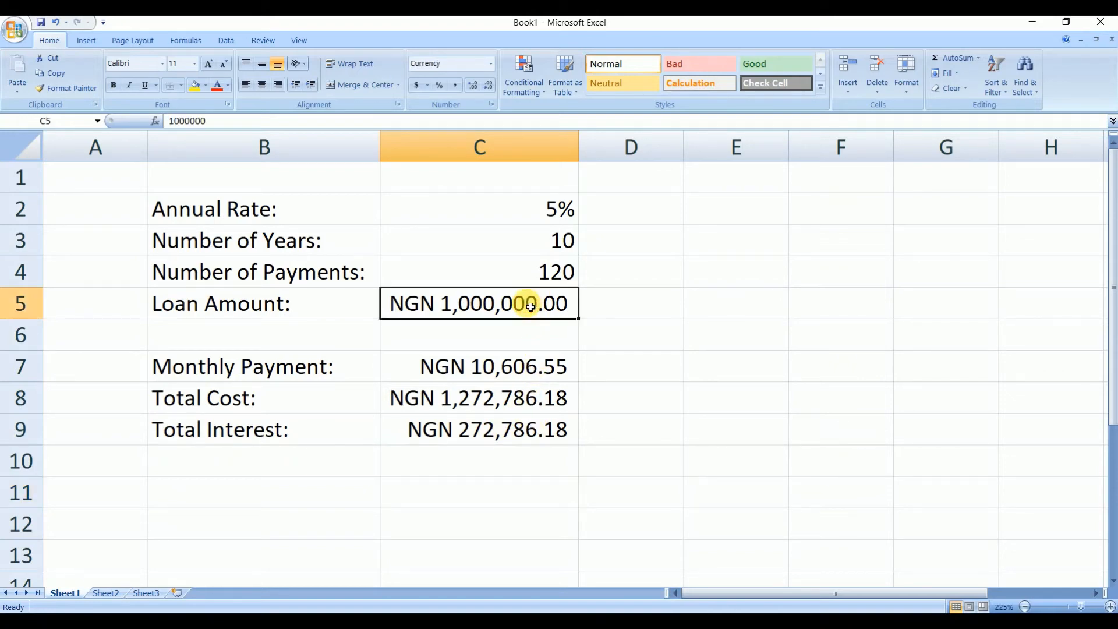
click(570, 244)
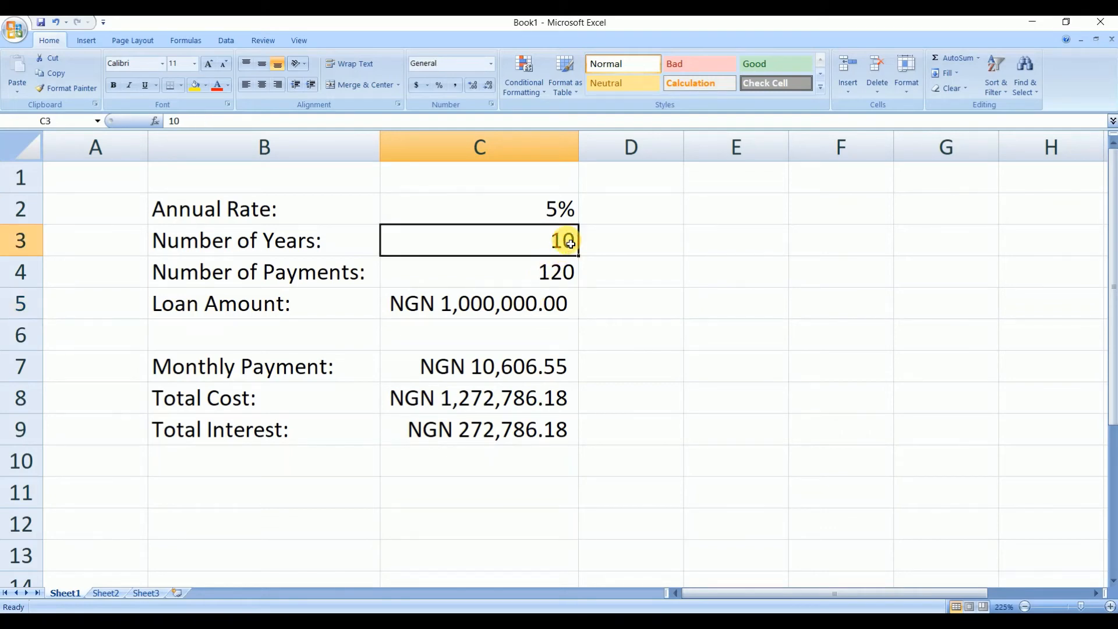
click(561, 210)
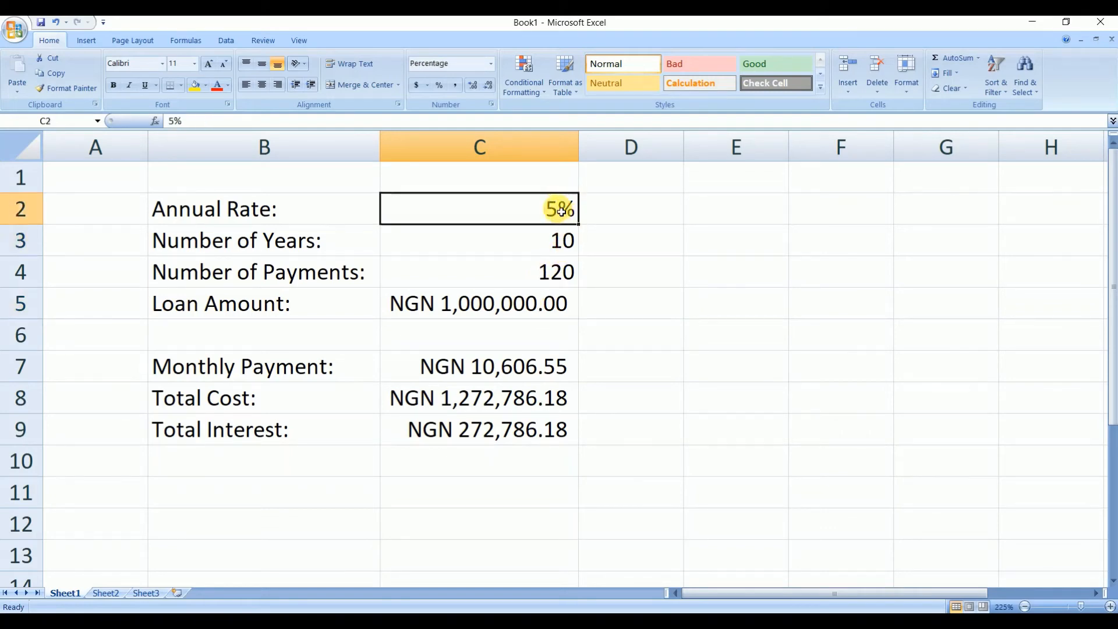
click(558, 280)
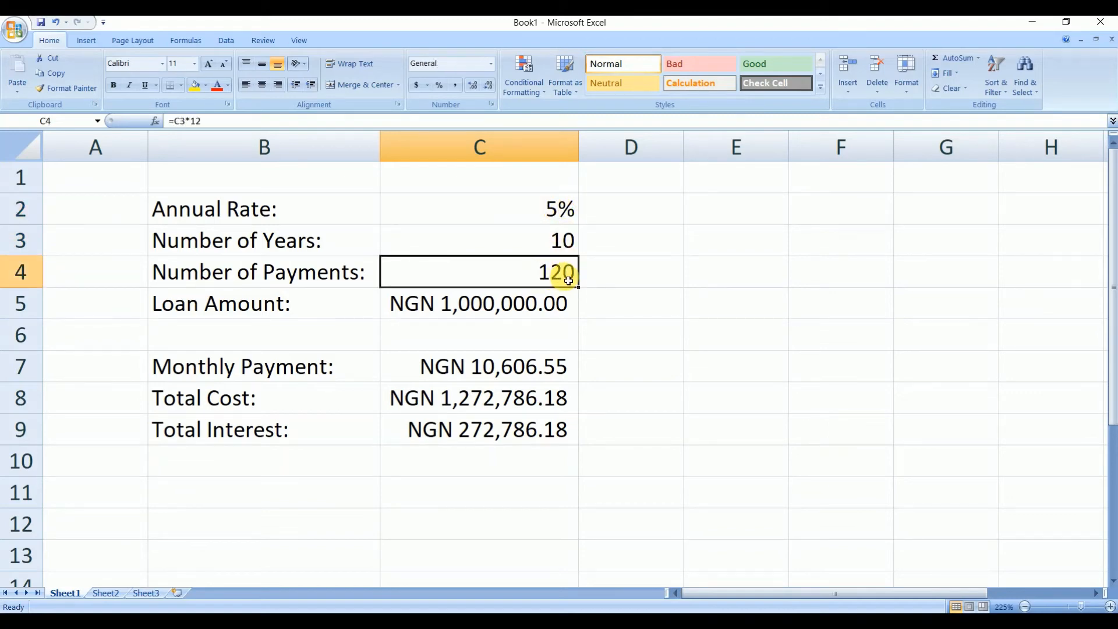
click(517, 373)
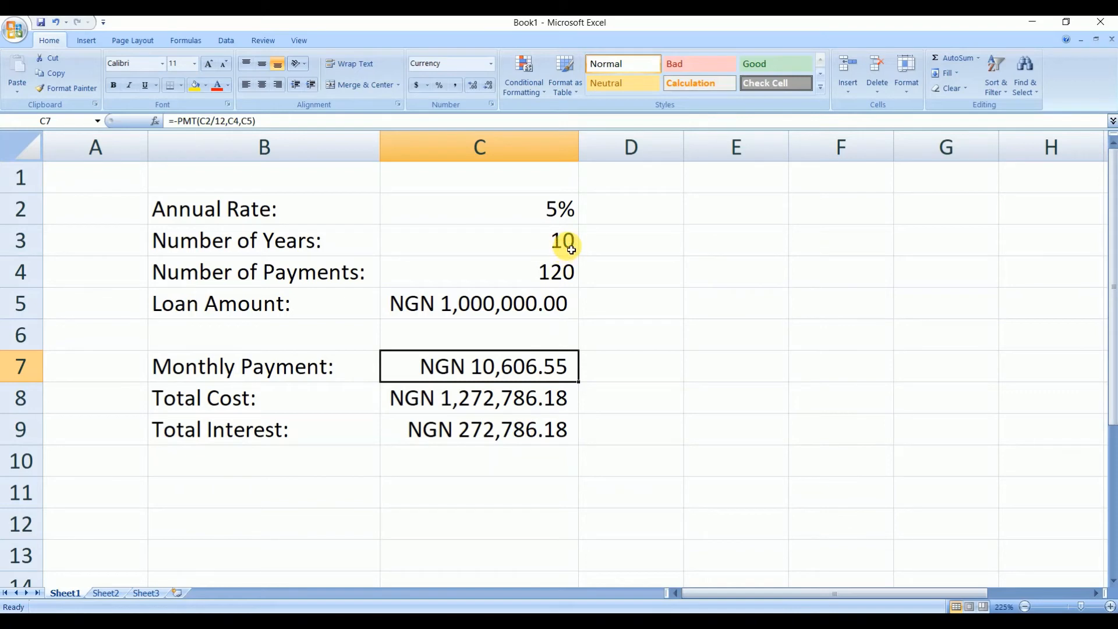
click(559, 215)
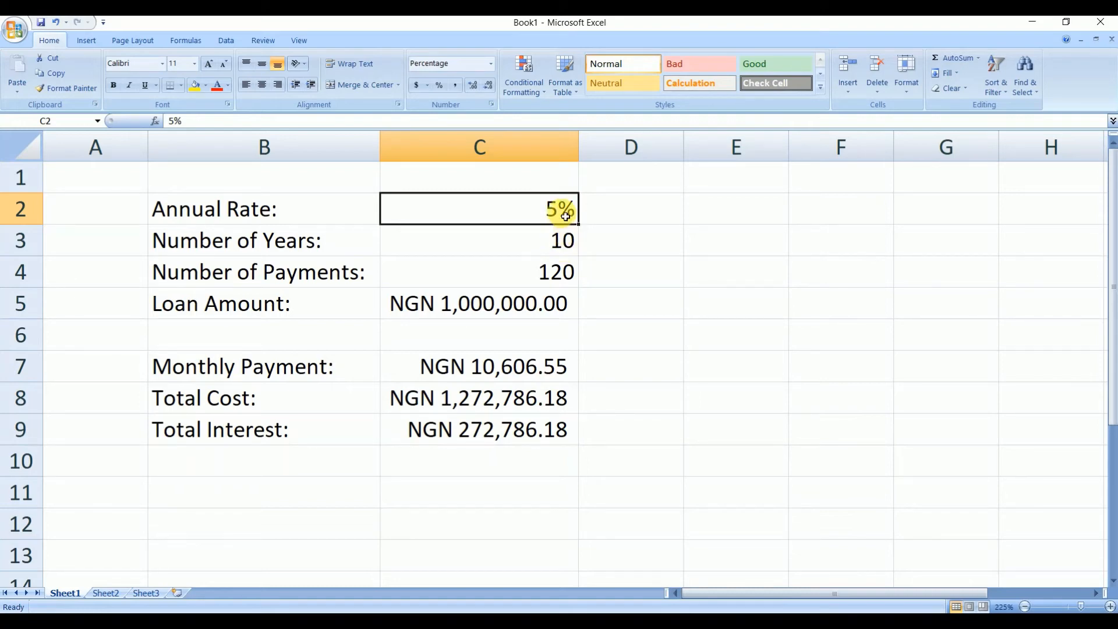
- Change the annual rate in C2 to 10%
text(10)
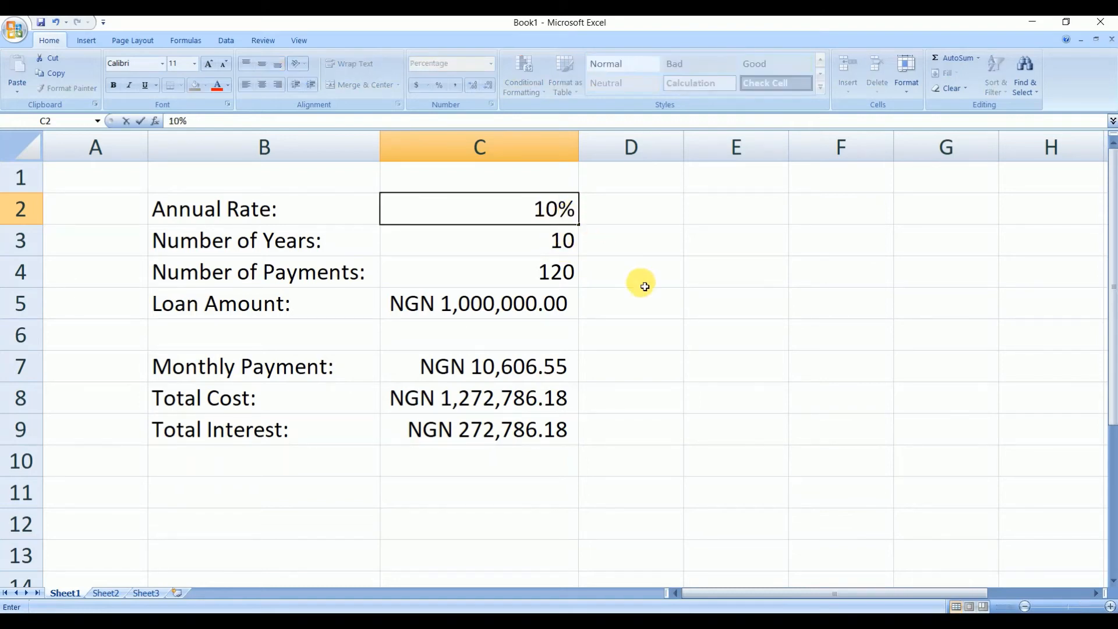
click(640, 280)
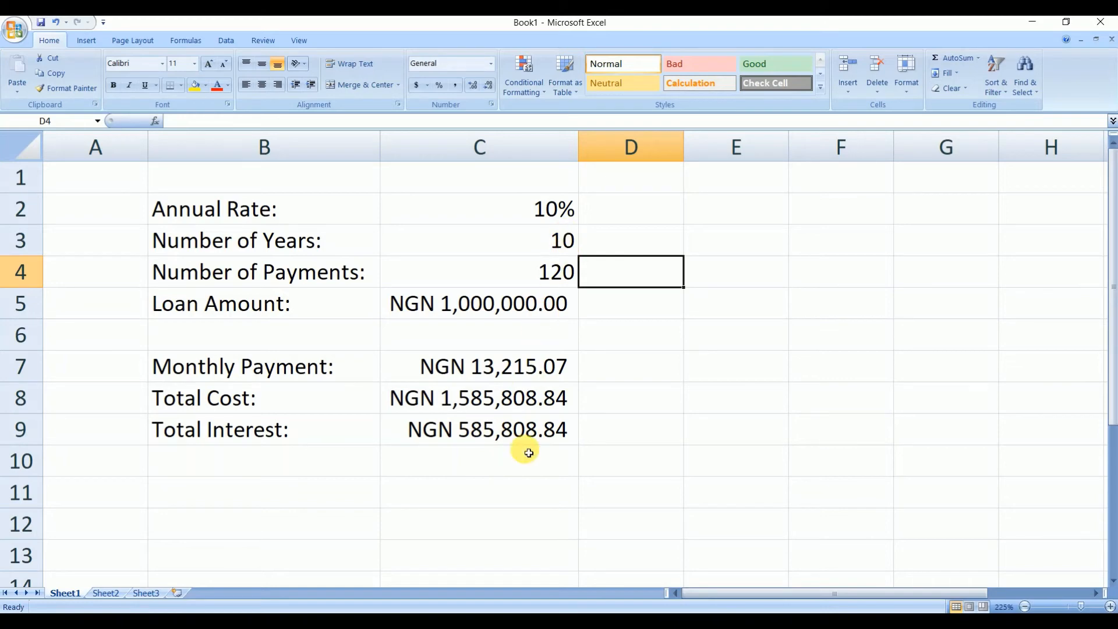
- Change the annual rate in C2 to 15%
click(548, 211)
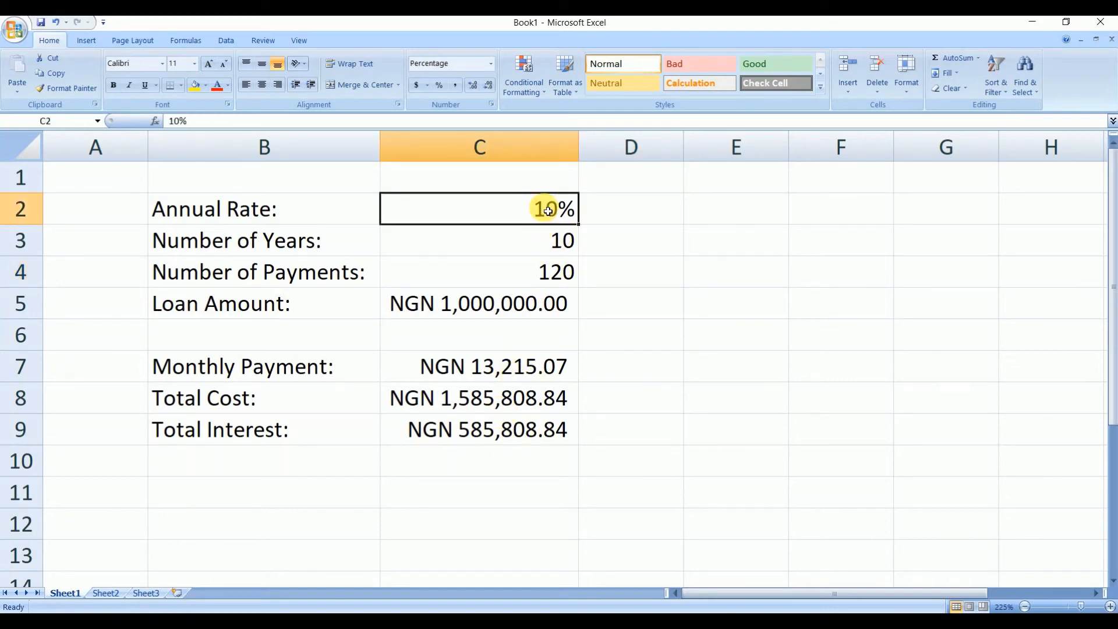
text(15)
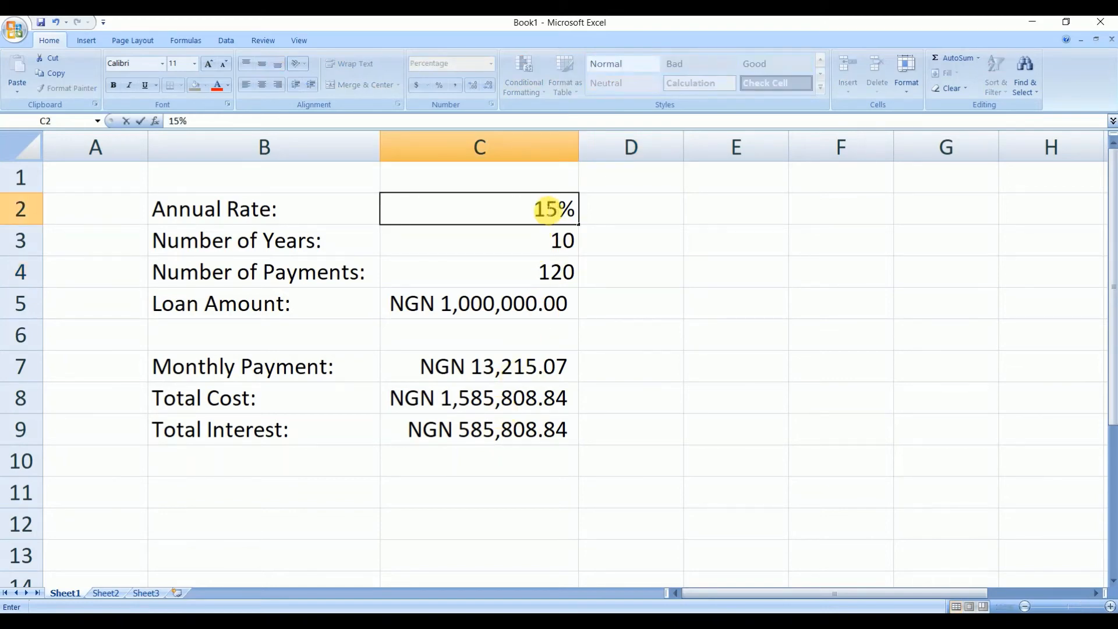
click(606, 354)
click(498, 431)
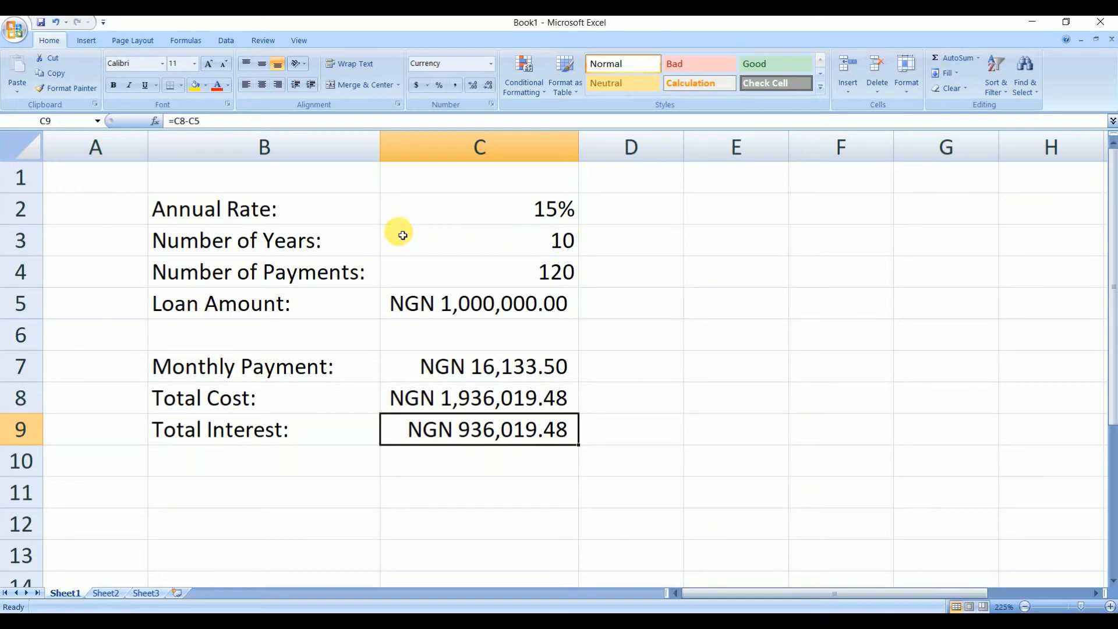
- Change the annual rate in C2 to 2%
click(541, 210)
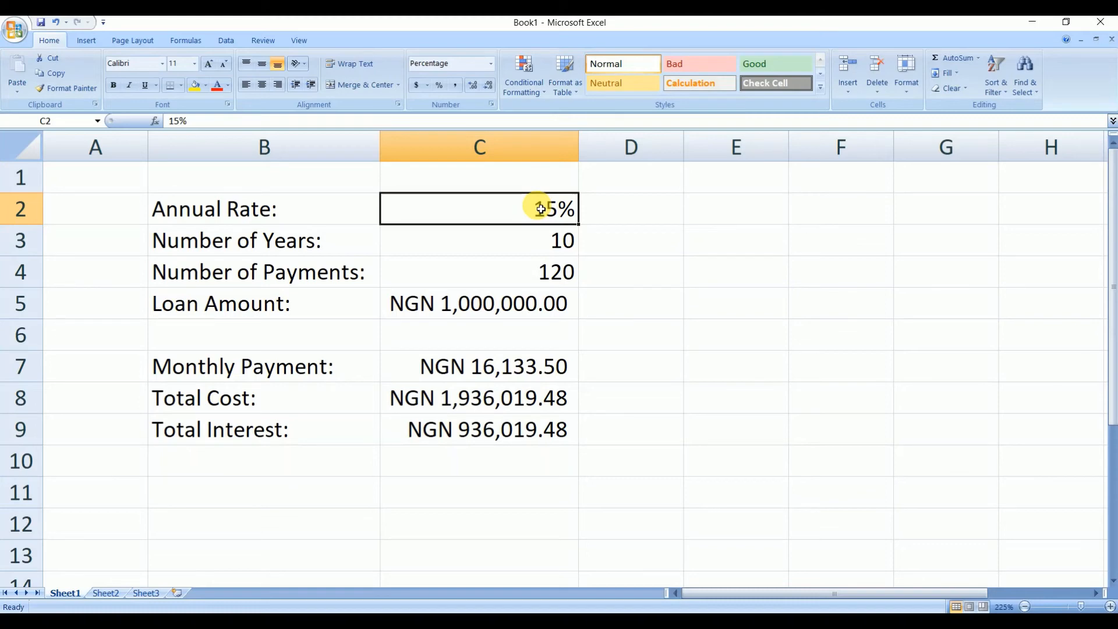
text(2)
click(610, 240)
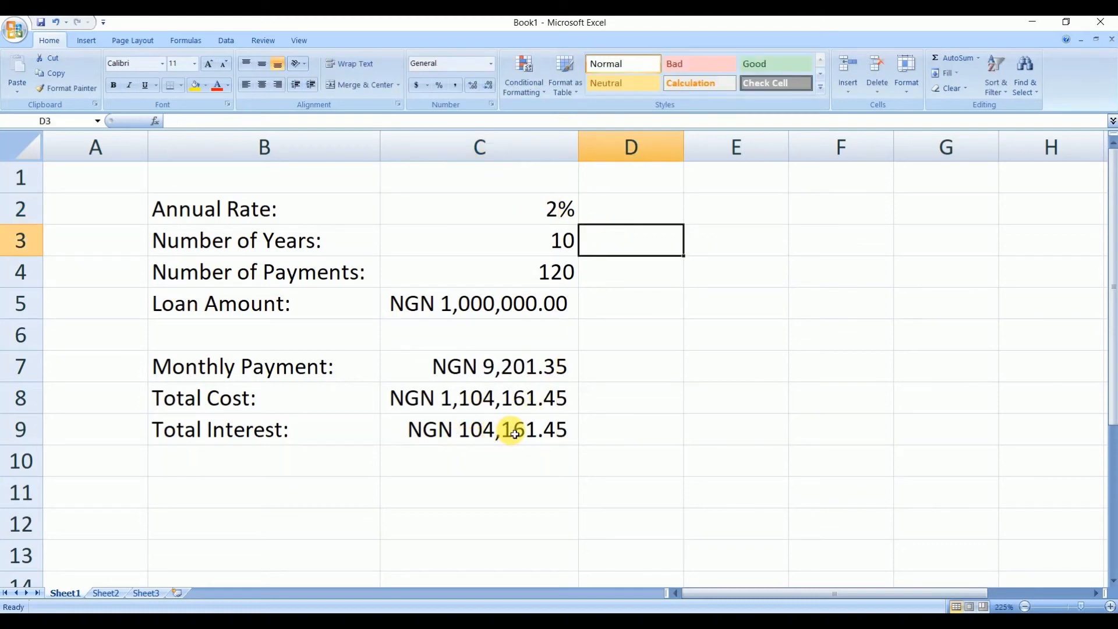
- Change the annual rate in C2 to 25%
click(553, 213)
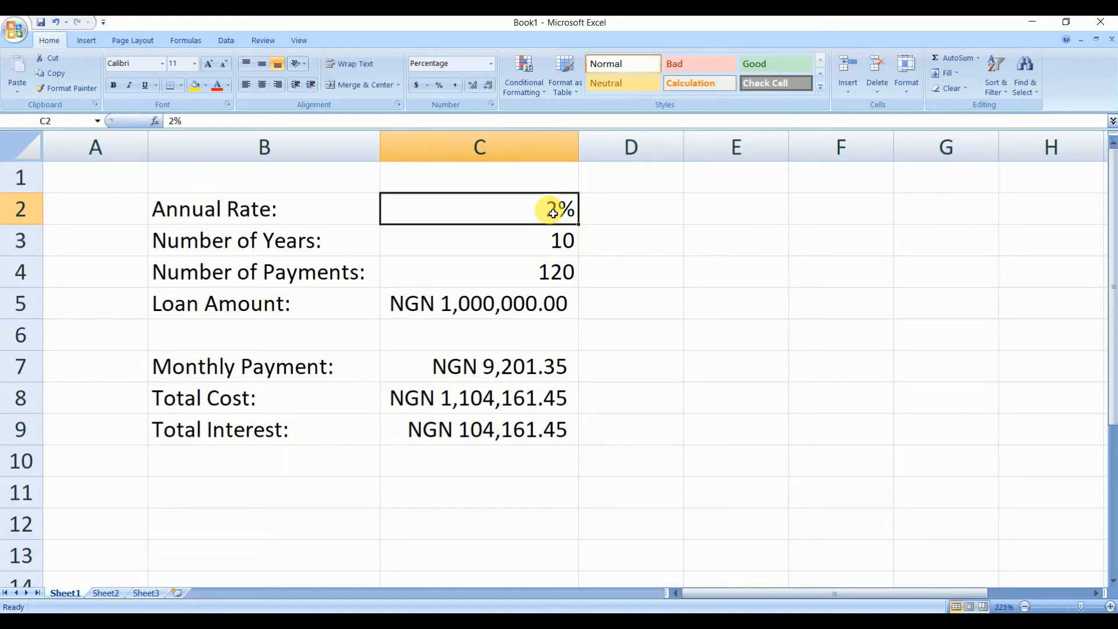
double_click(553, 213)
text(5)
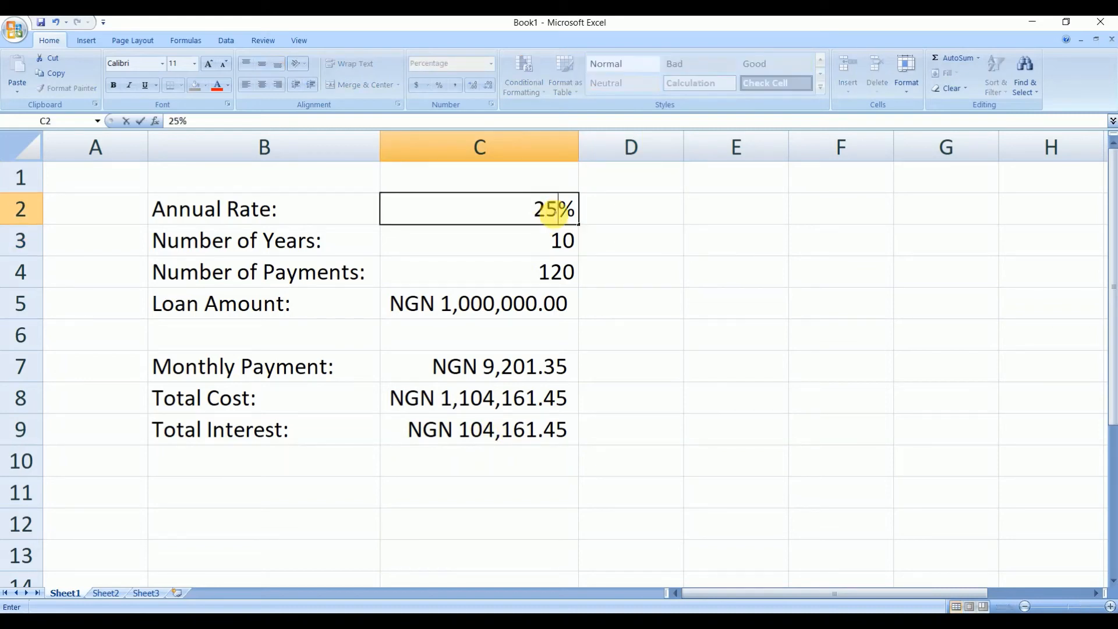
key(Return)
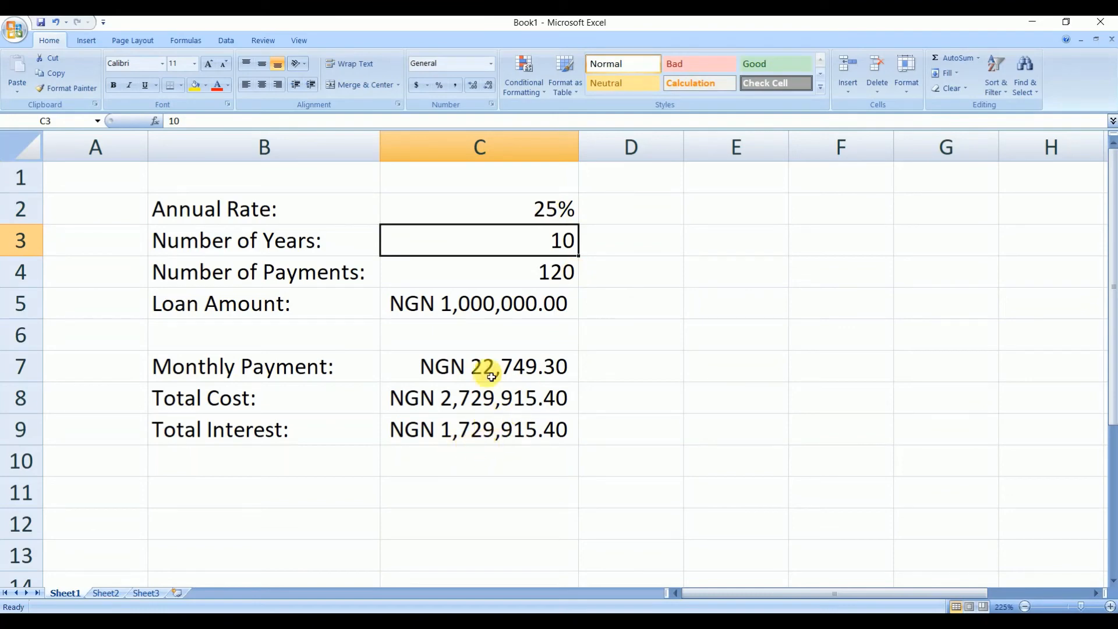
- Change the annual rate in C2 to 5%
click(553, 211)
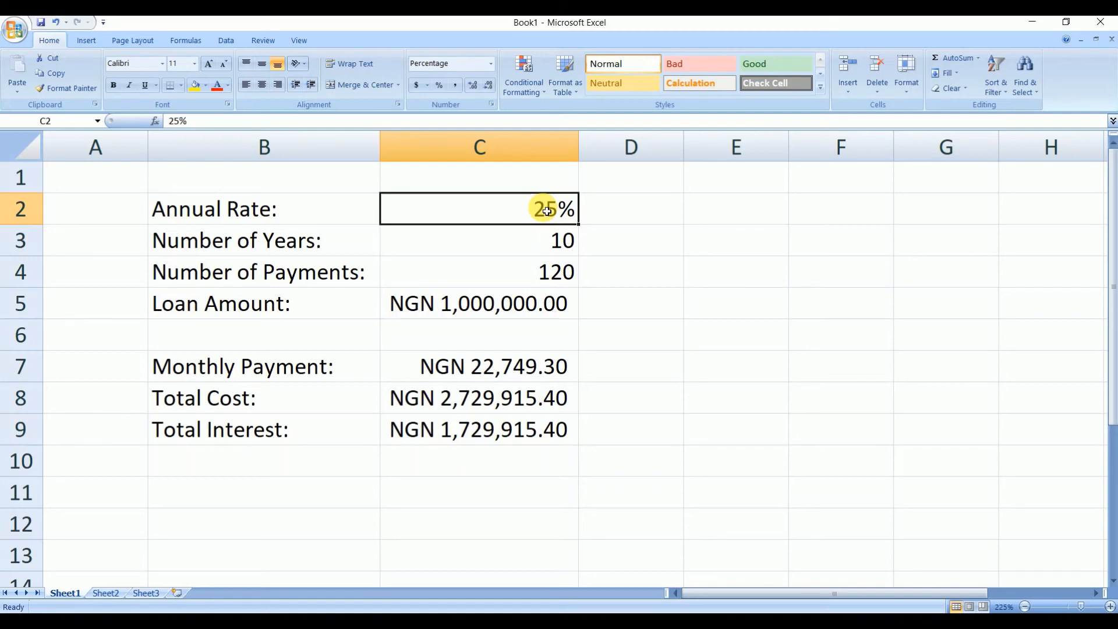
text(5)
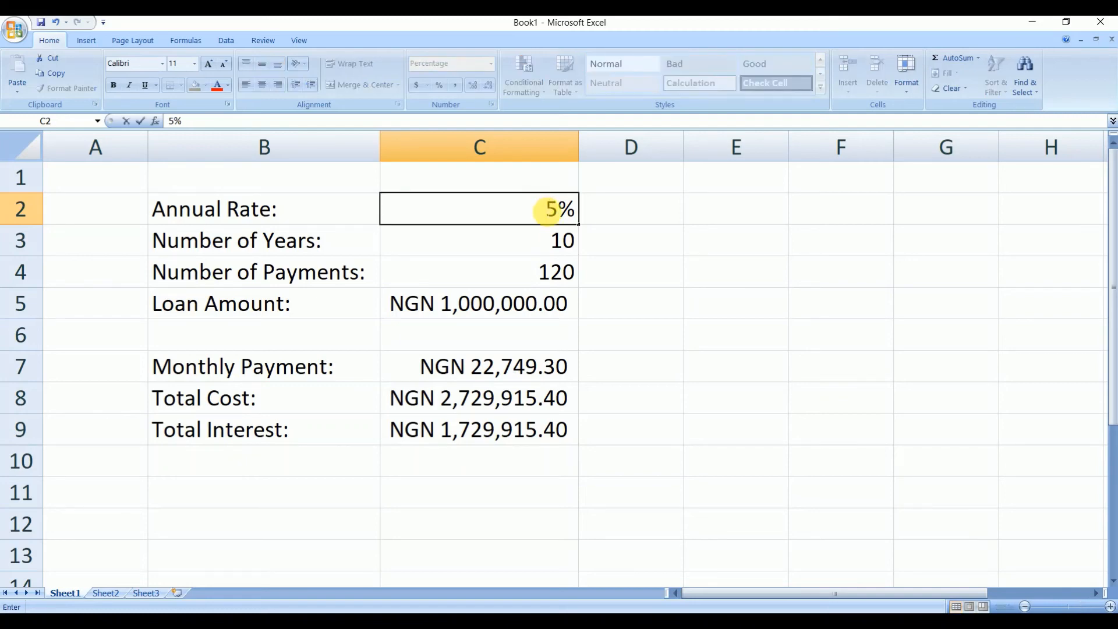
click(679, 276)
click(491, 366)
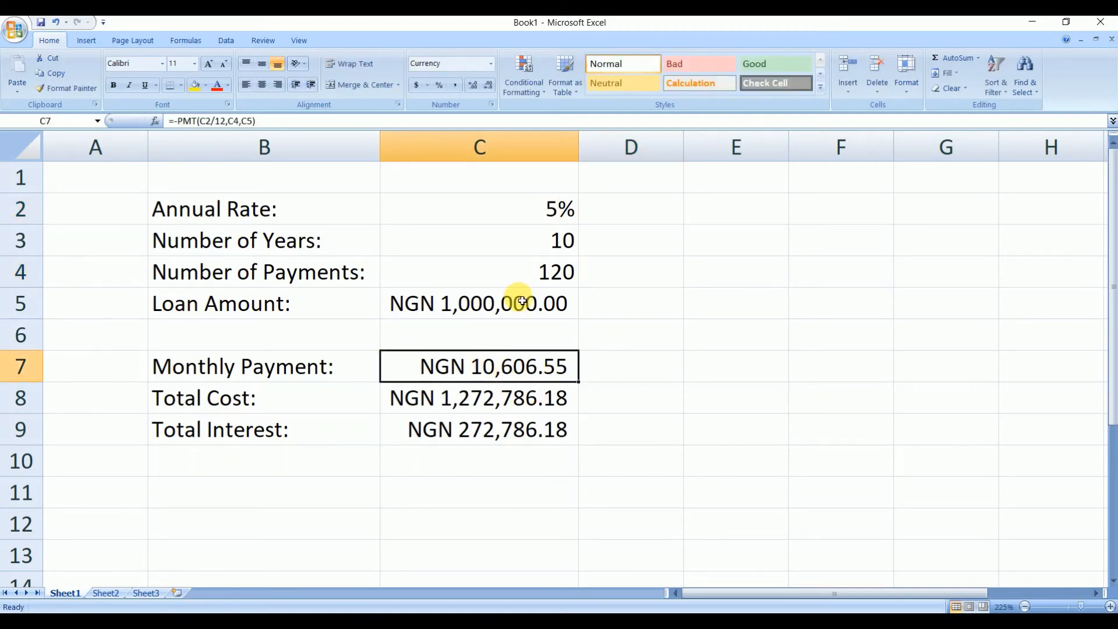
- Change the annual rate in C2 to 8%
click(551, 215)
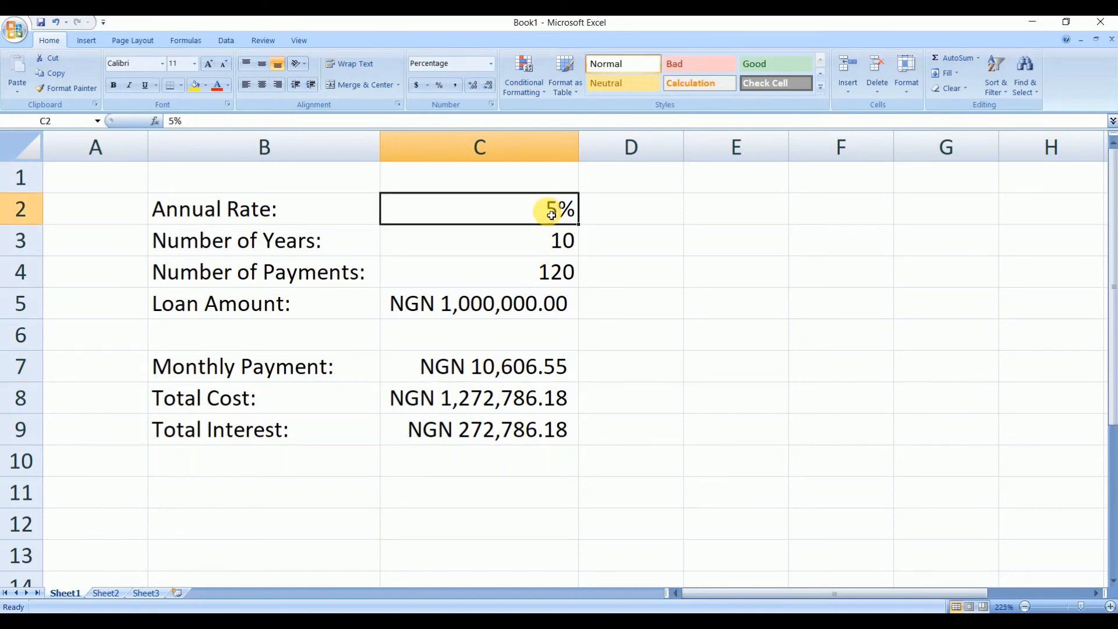
text(8)
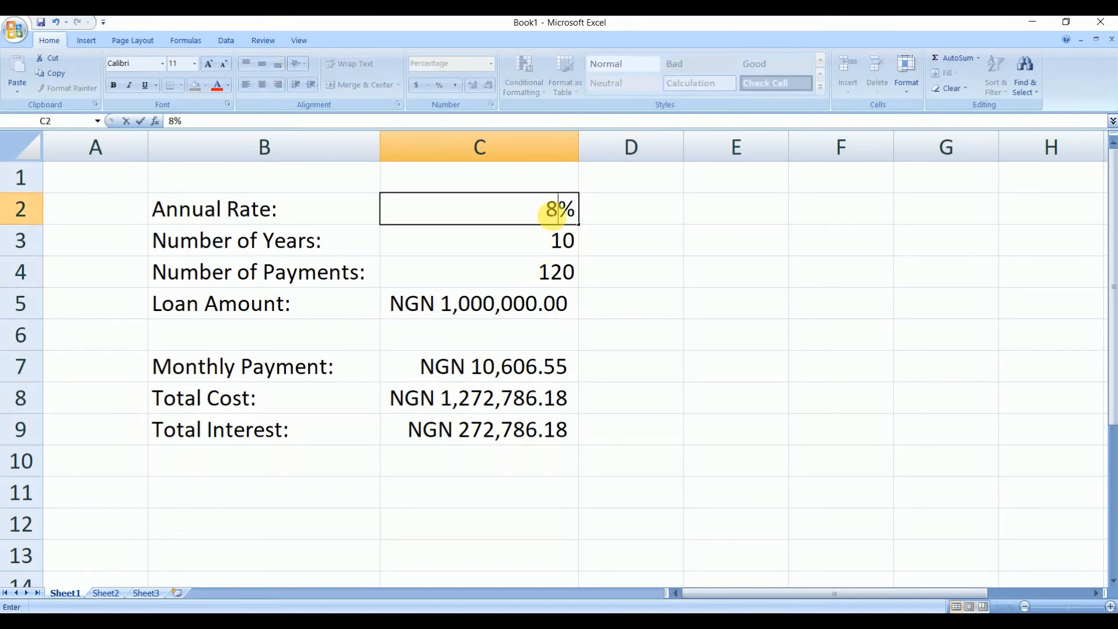
click(605, 274)
- Change the annual rate in C2 to 9%
click(562, 215)
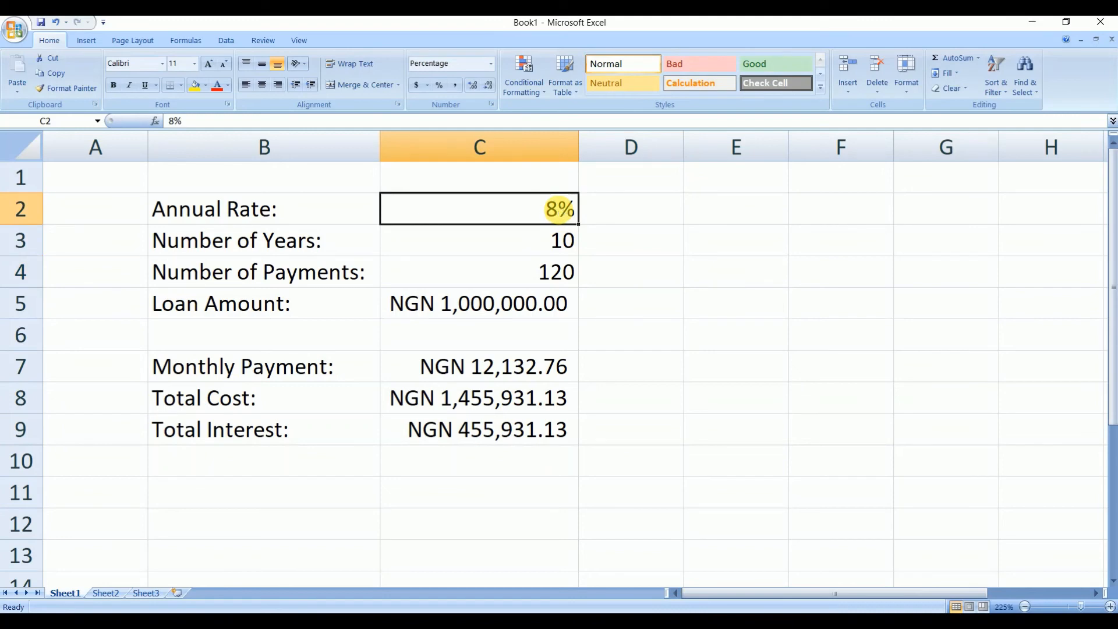
text(9)
click(766, 262)
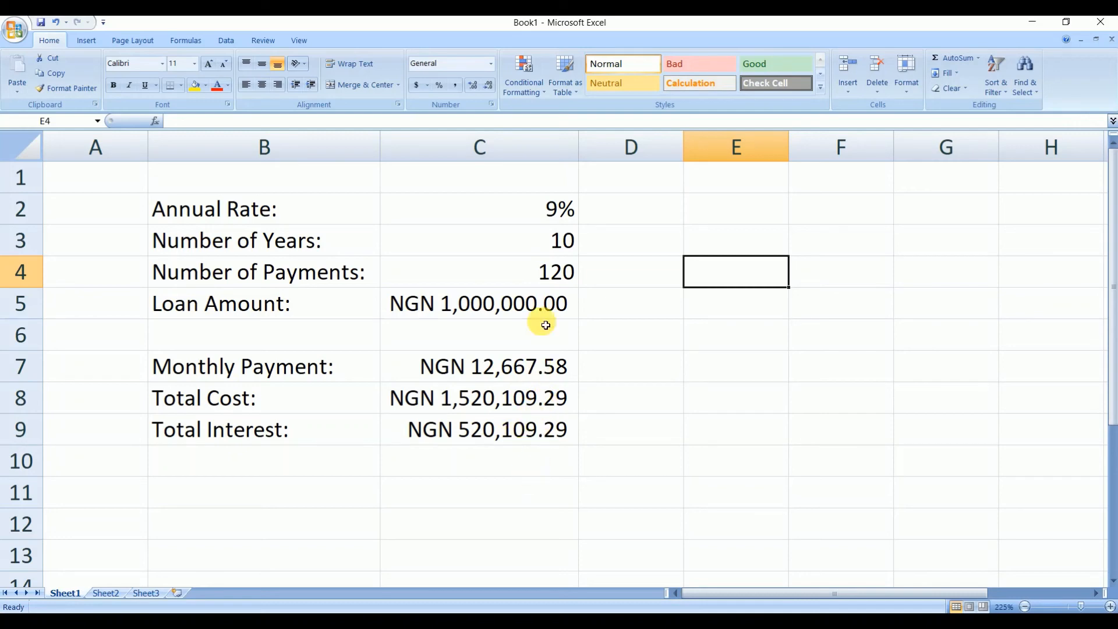
- Set the annual rate in C2 to 10%
click(559, 220)
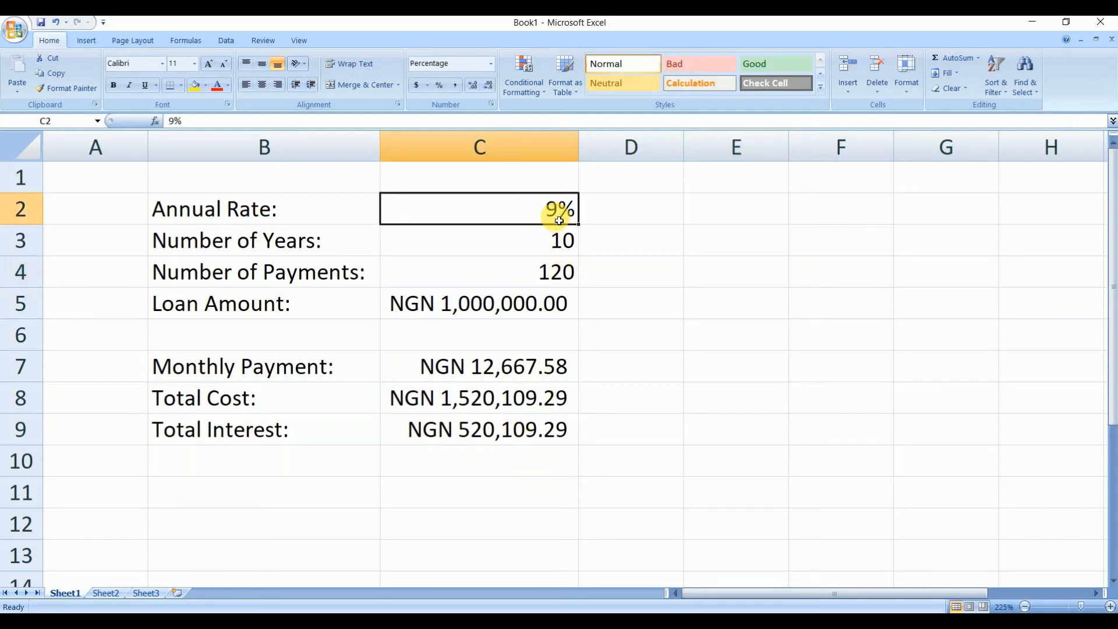
text(10)
click(631, 259)
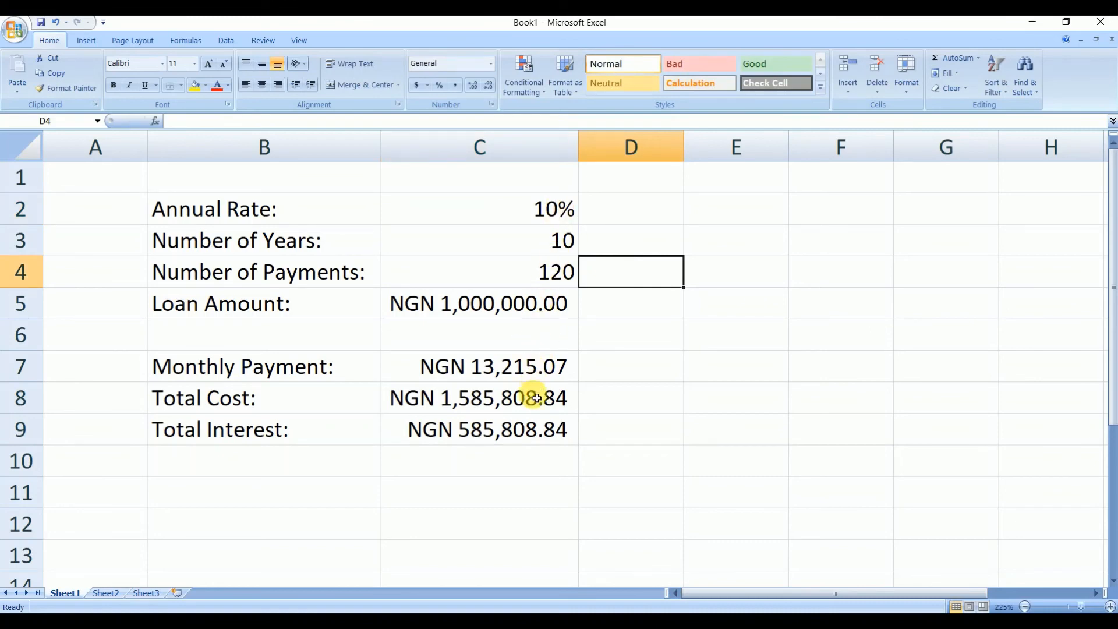
- Review the years, loan amount, monthly payment, total cost and total interest cells one by one
click(553, 248)
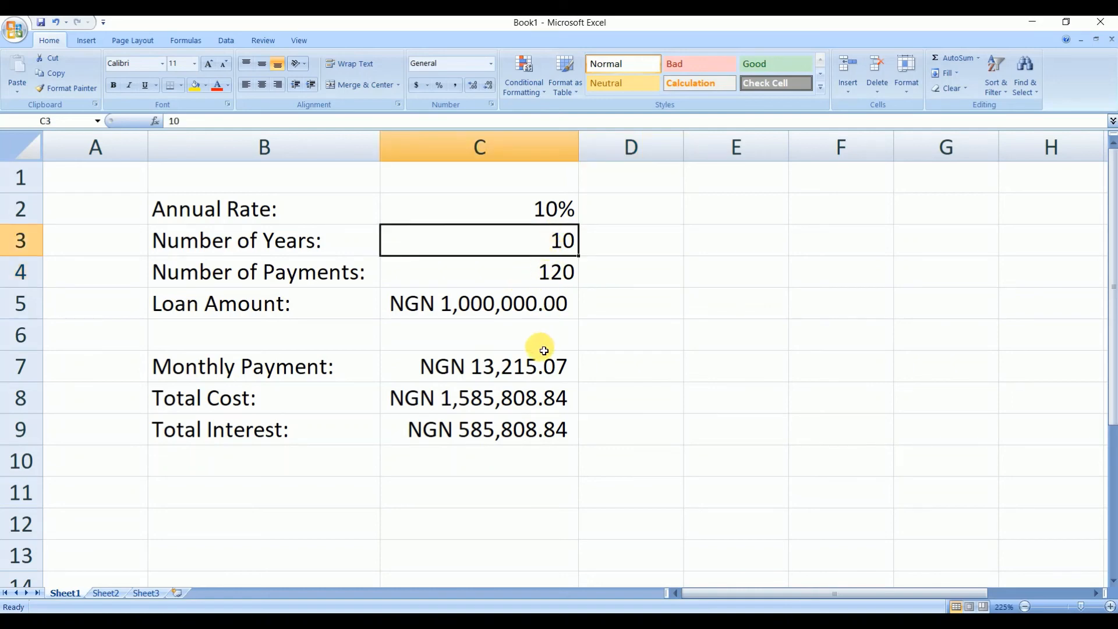
click(504, 373)
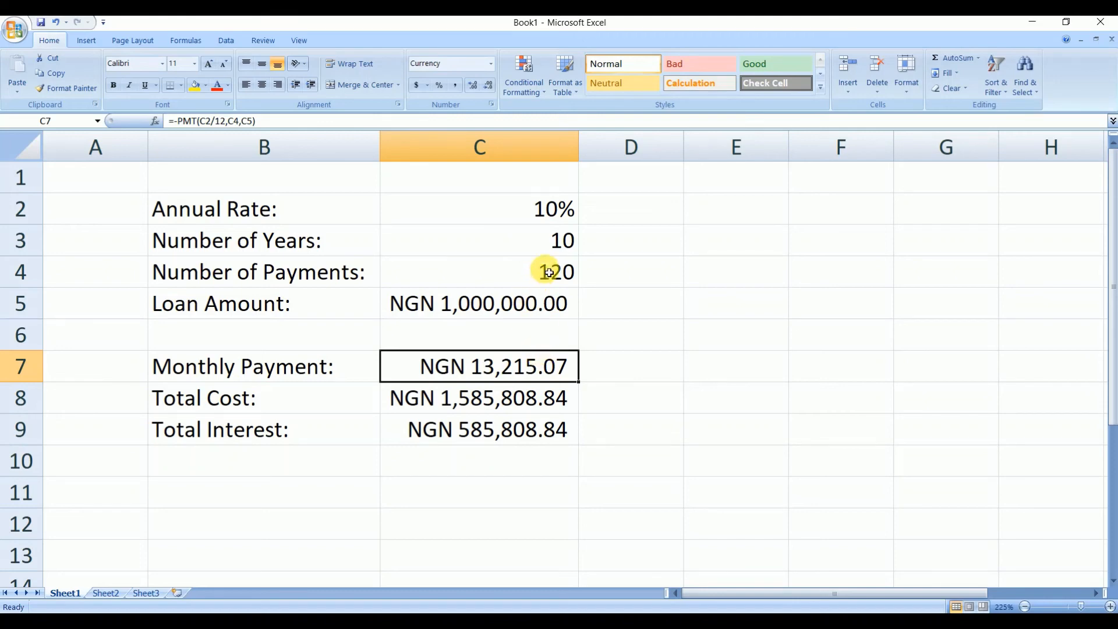
click(507, 306)
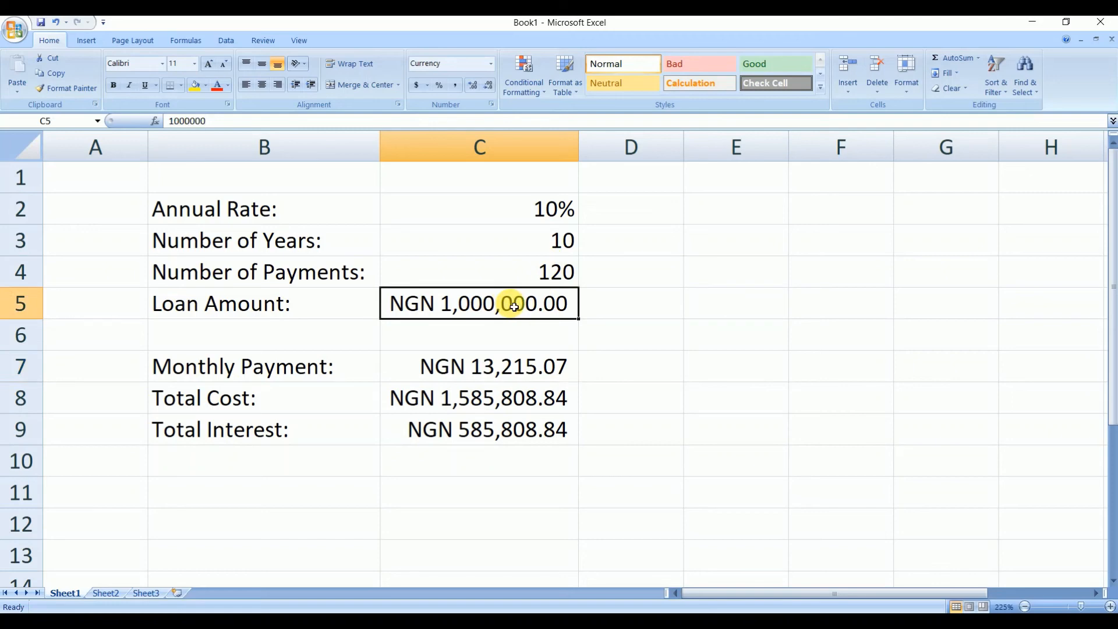
click(557, 244)
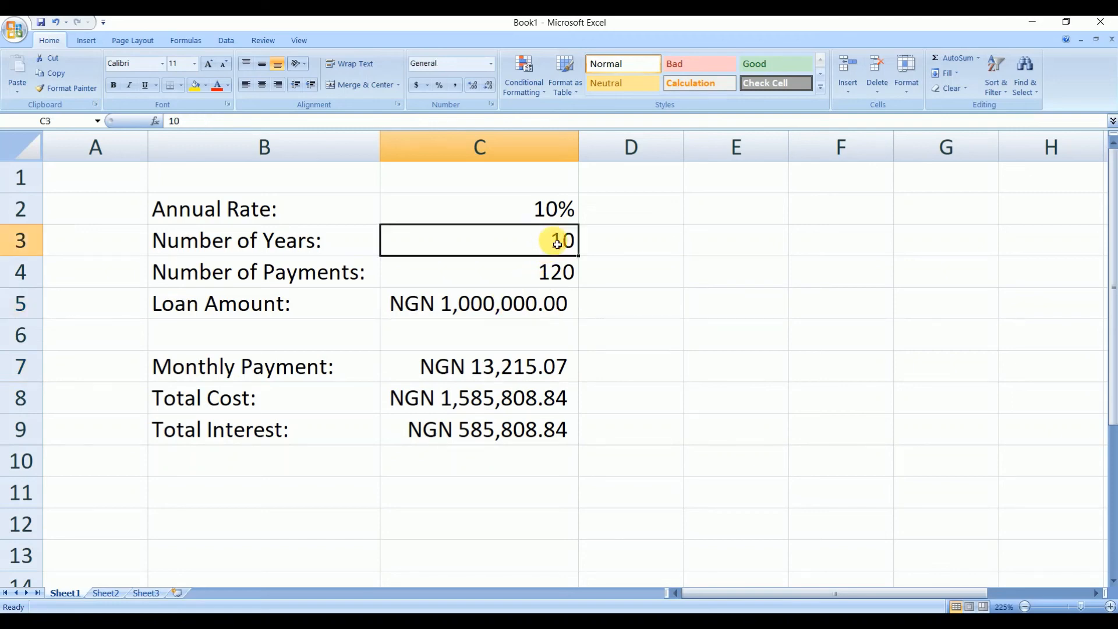
click(506, 434)
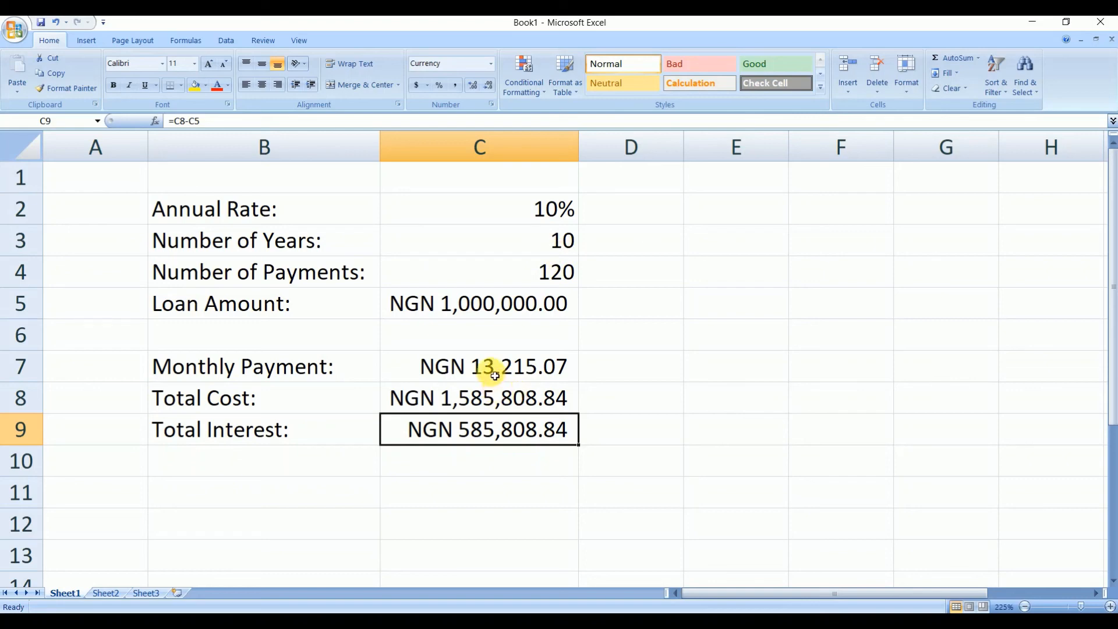
click(478, 373)
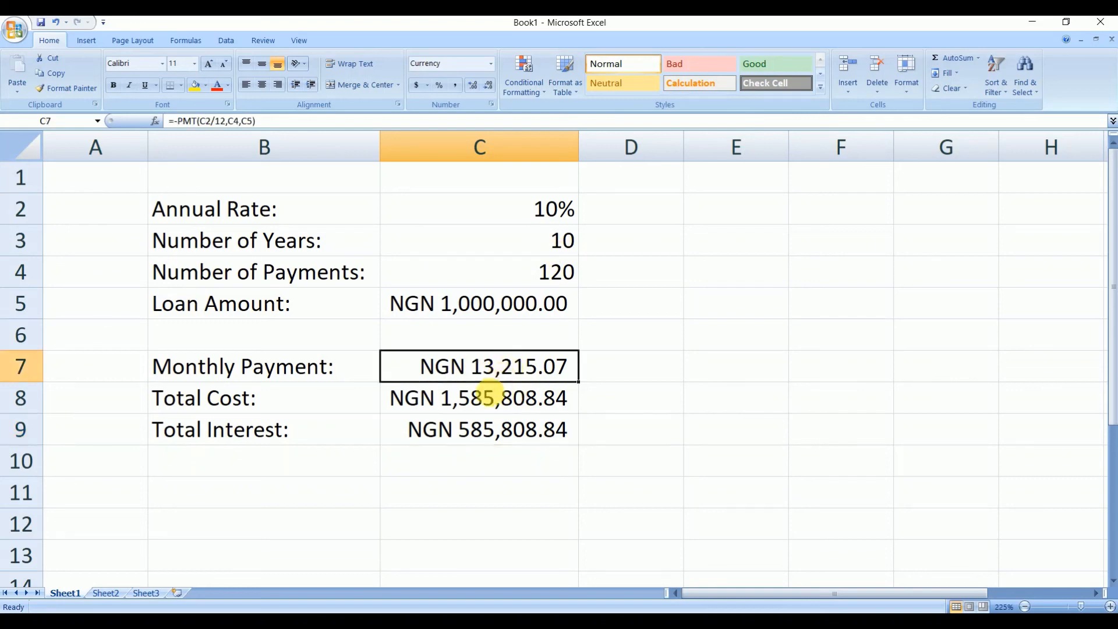
click(489, 401)
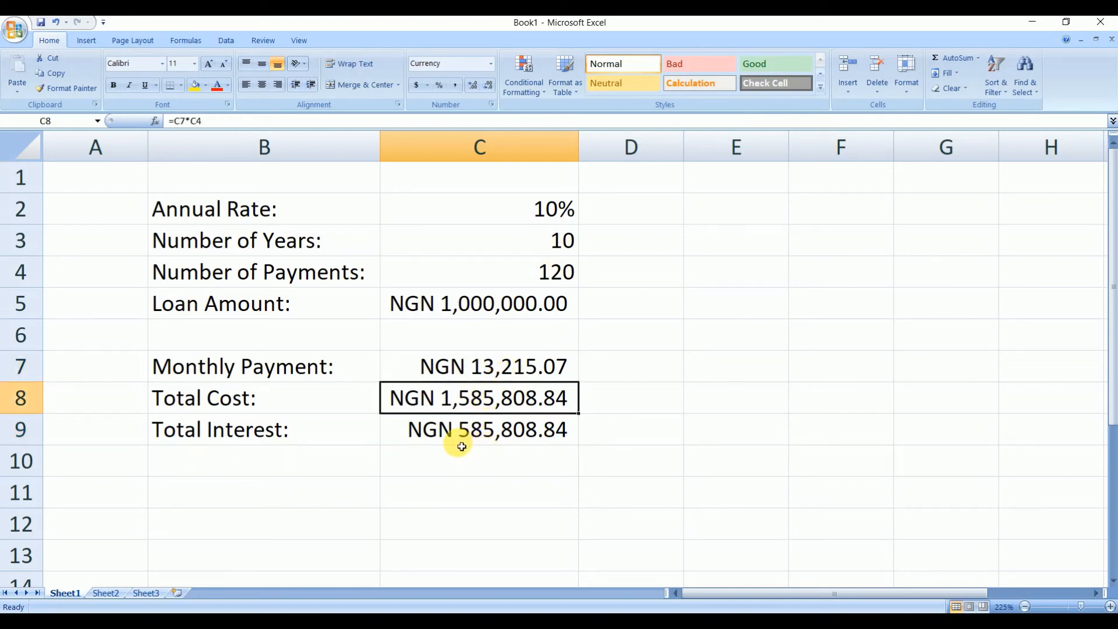
click(491, 438)
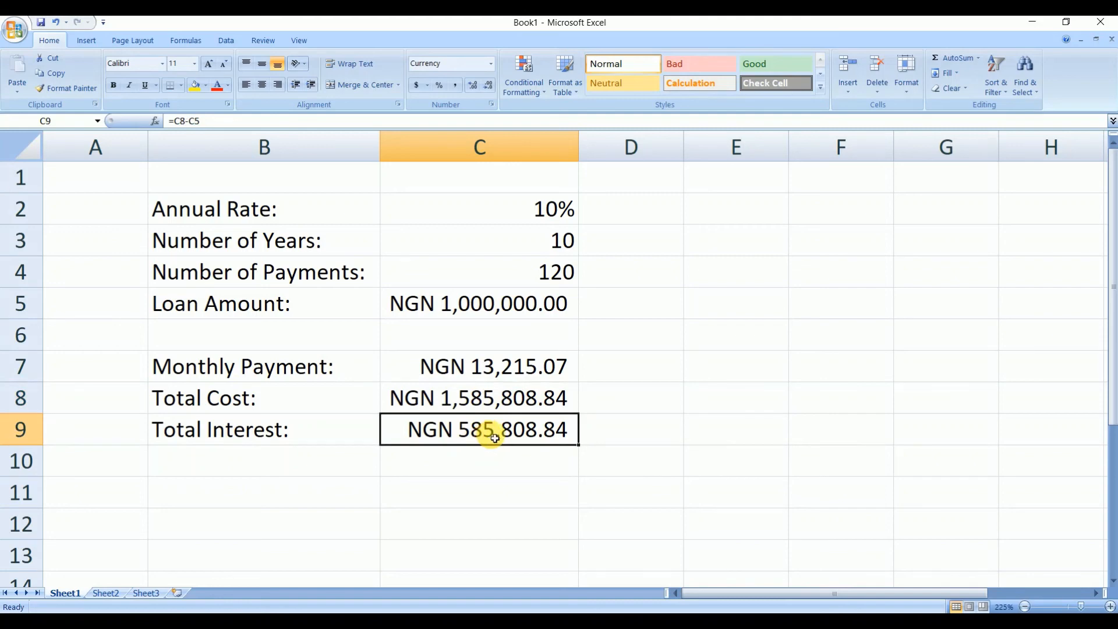
- Set the number of years in C3 to 4
click(559, 252)
text(4)
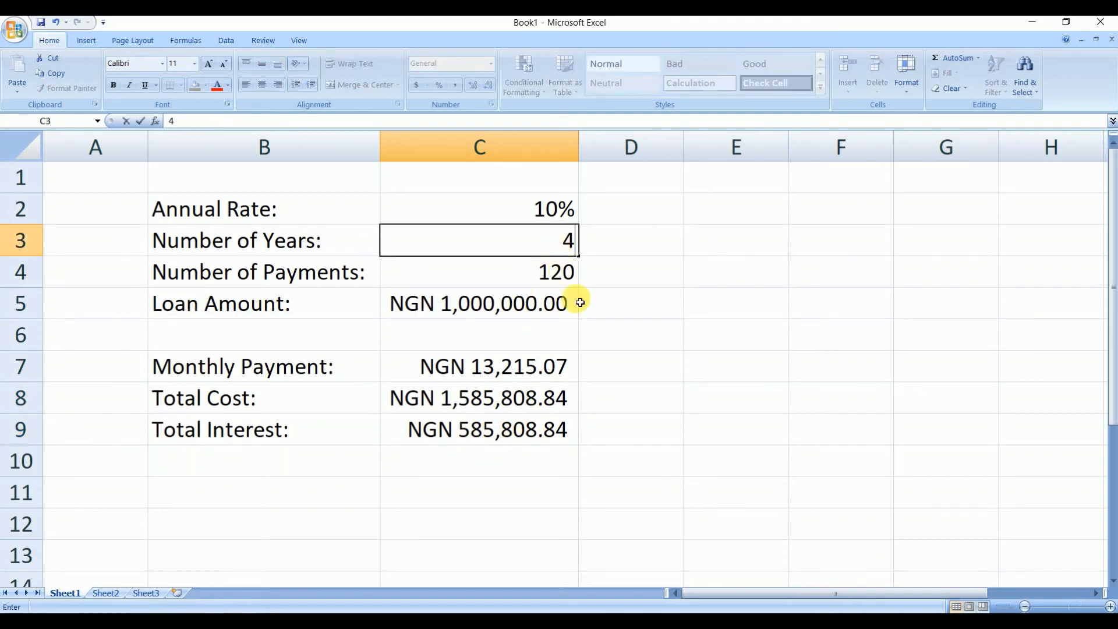
click(616, 332)
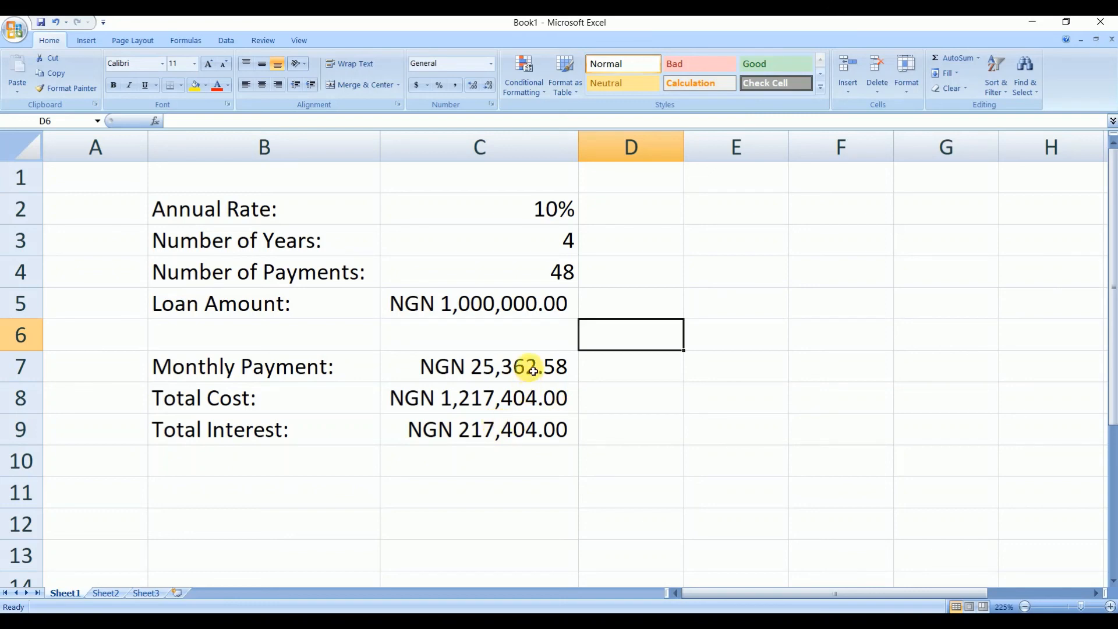
- Review the loan amount, annual rate and number of years input cells
click(499, 300)
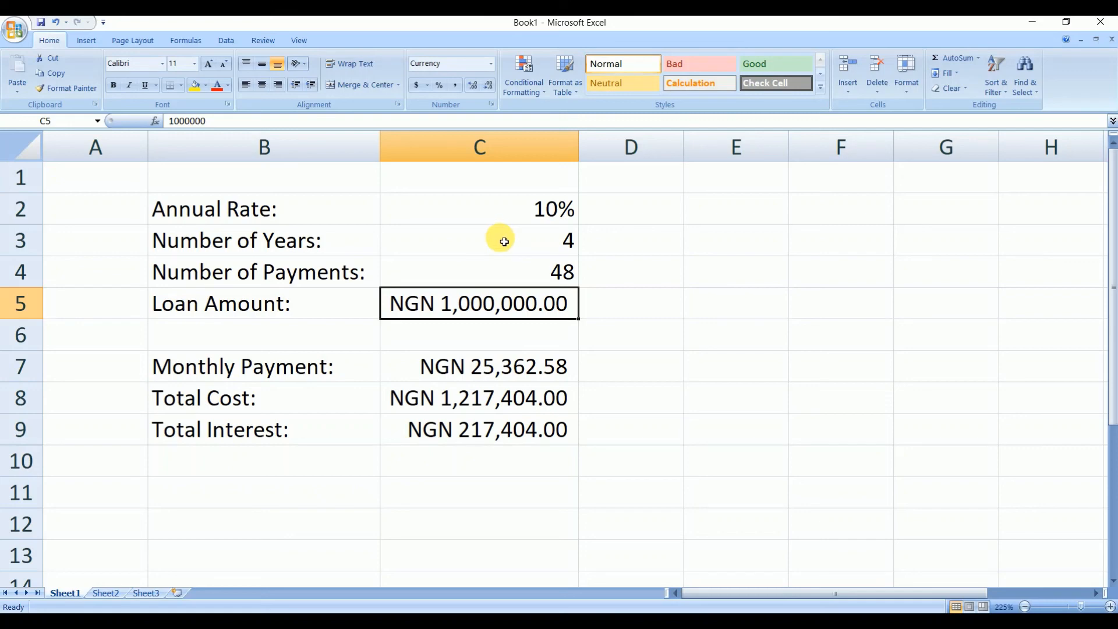
click(518, 214)
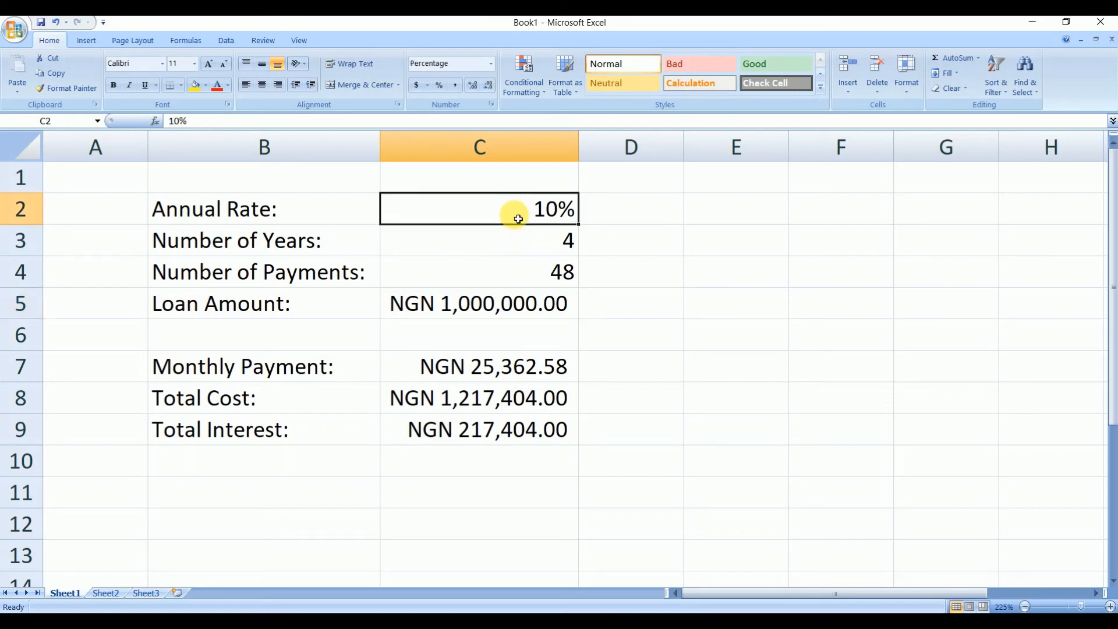
click(521, 249)
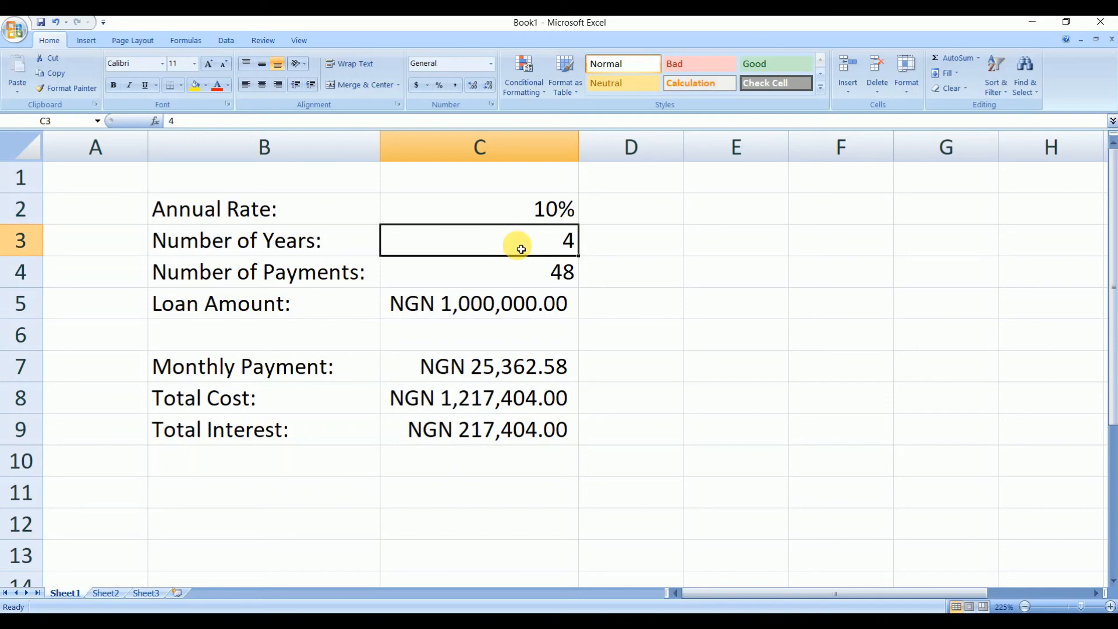